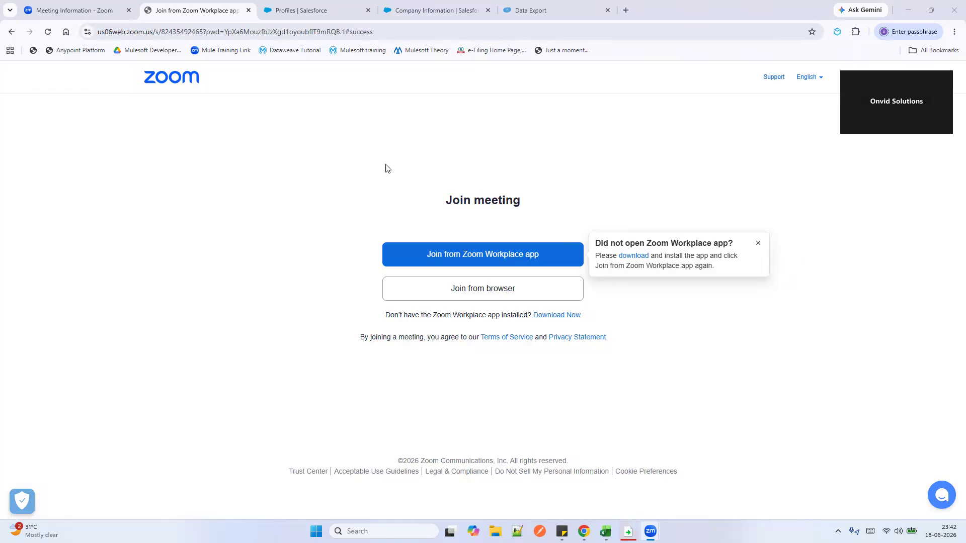
- Check the total, used and remaining Salesforce Platform licenses under User Licenses on the Company Information page
left_click(311, 15)
left_click(435, 10)
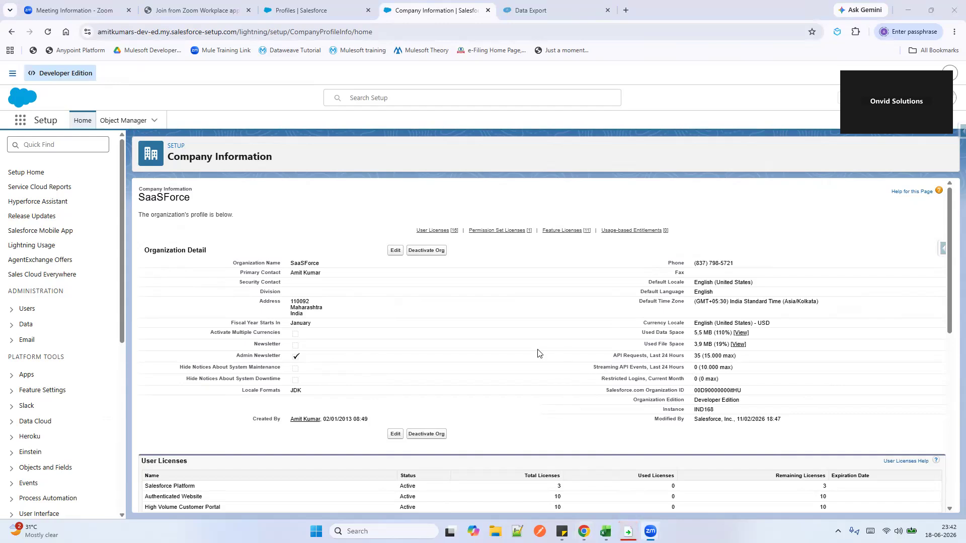
scroll(538, 354, "down", 3)
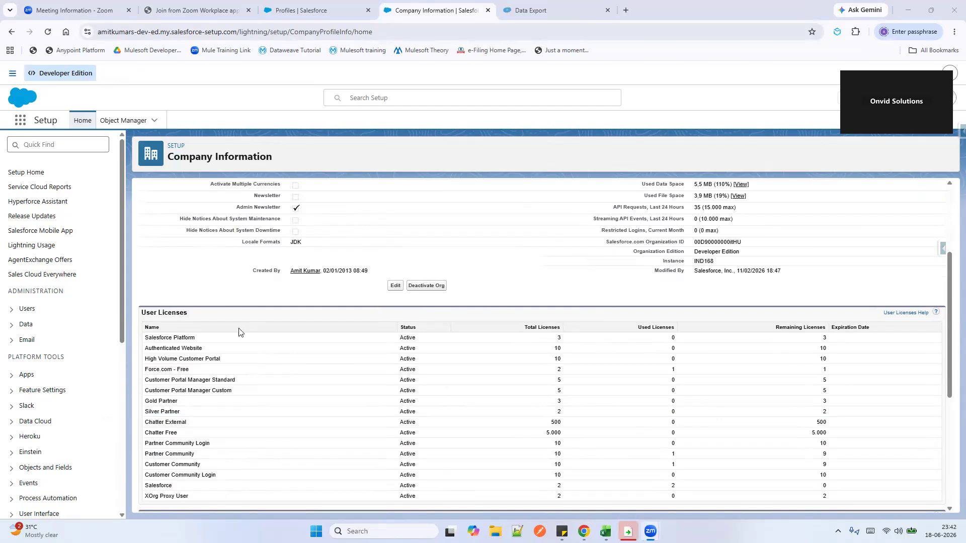
left_click_drag(146, 337, 200, 340)
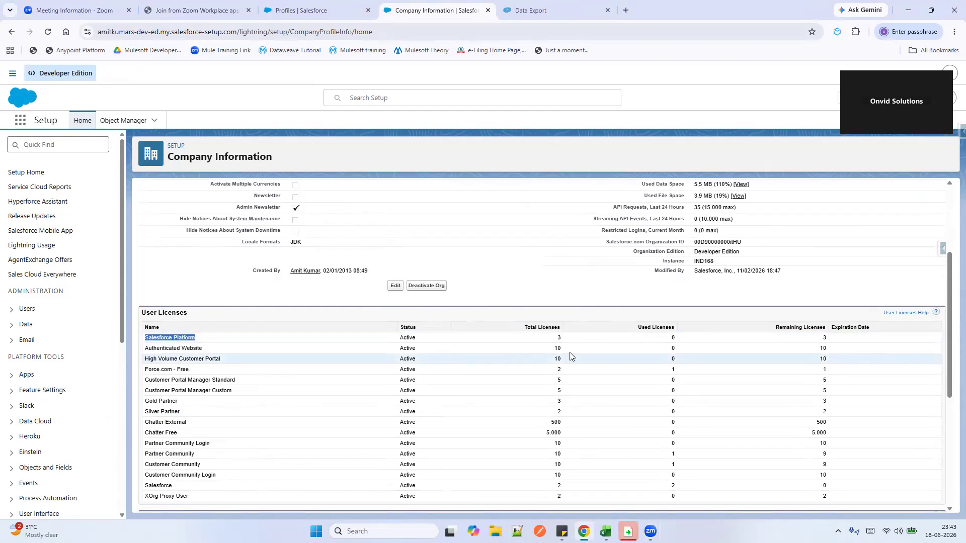
double_click(558, 338)
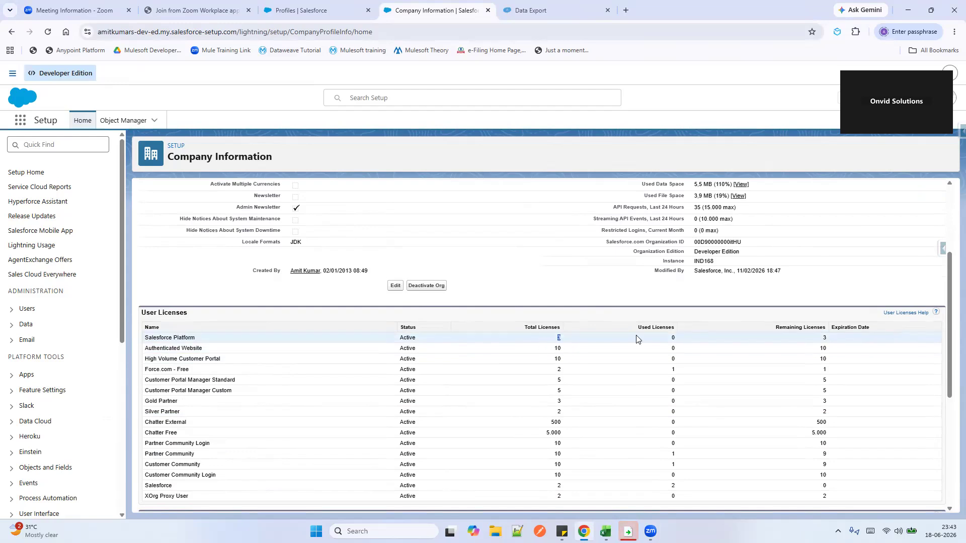
left_click(820, 340)
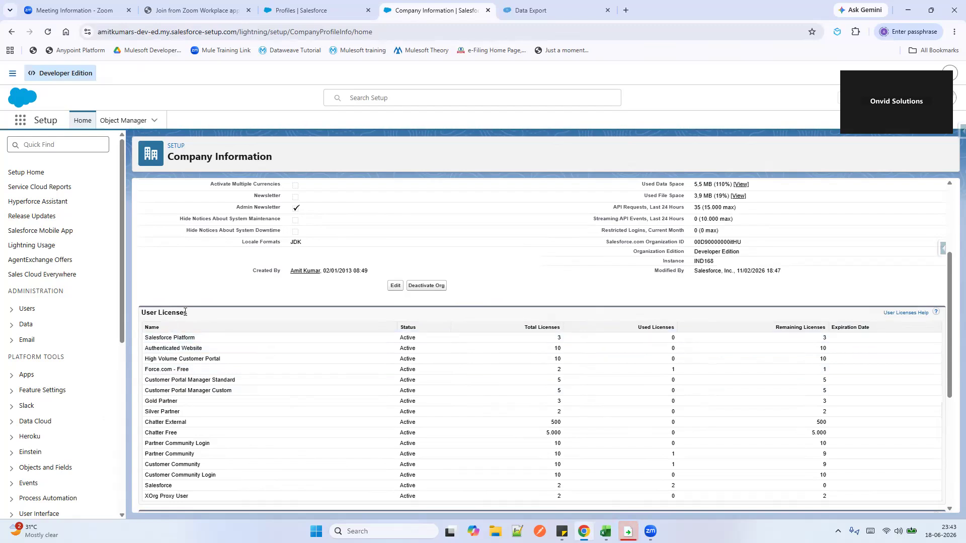
scroll(222, 328, "up", 1)
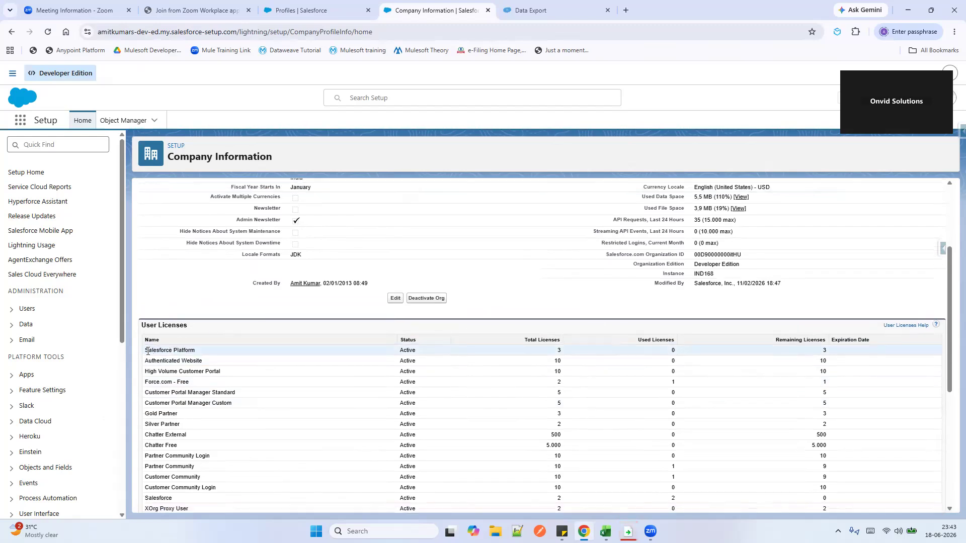
left_click_drag(146, 351, 201, 354)
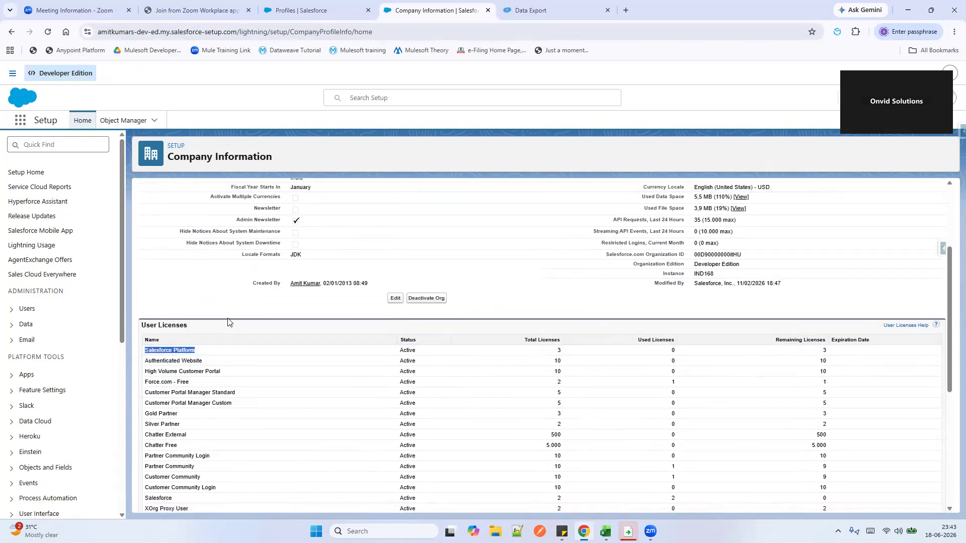
scroll(227, 323, "up", 2)
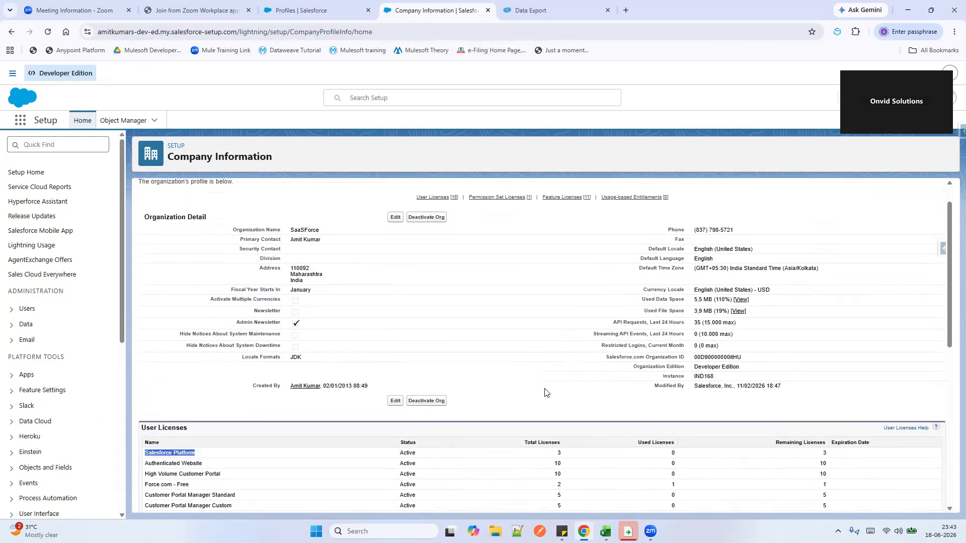
- Switch to the Book1 workbook in Excel and review the Email, Federation Identifier, User Name and Profile Id columns
mouse_move(605, 531)
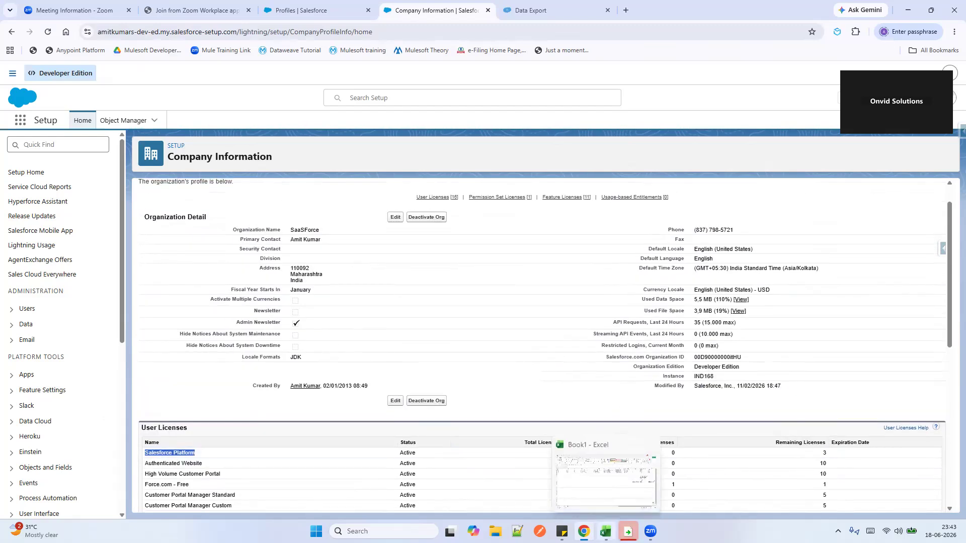
left_click(600, 469)
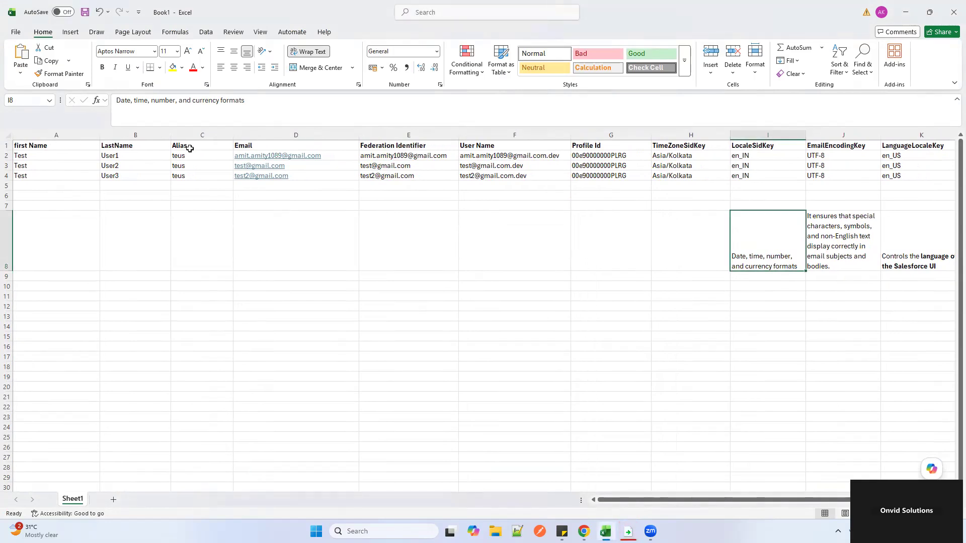
left_click(253, 146)
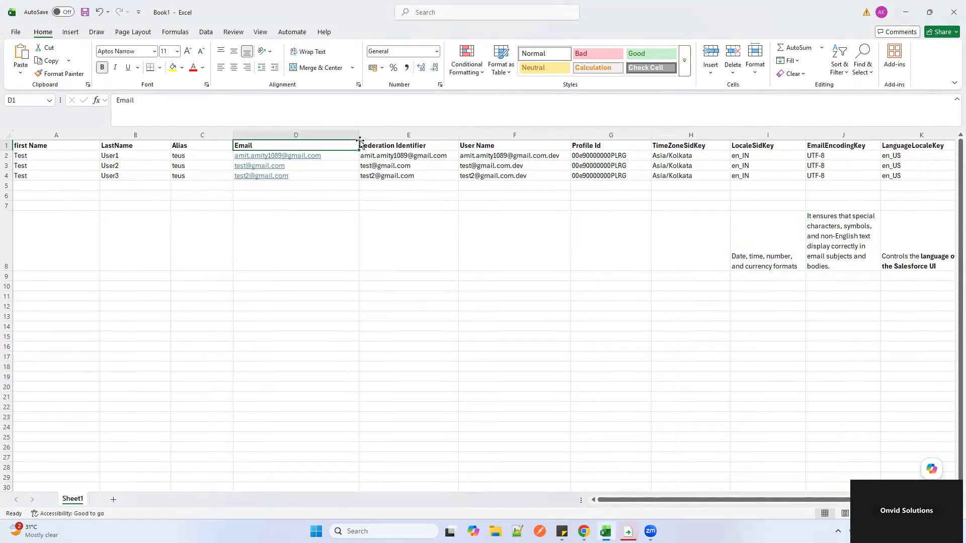
left_click(402, 146)
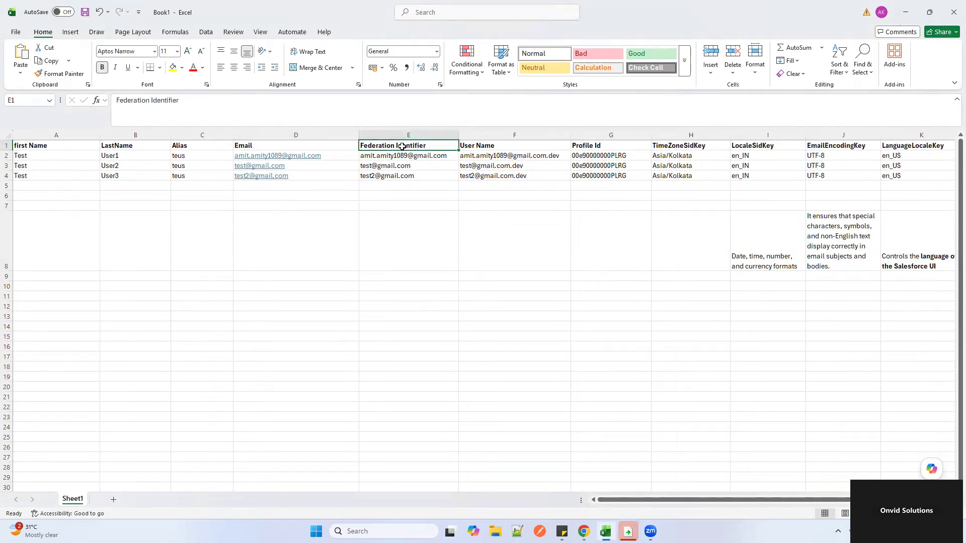
left_click(489, 145)
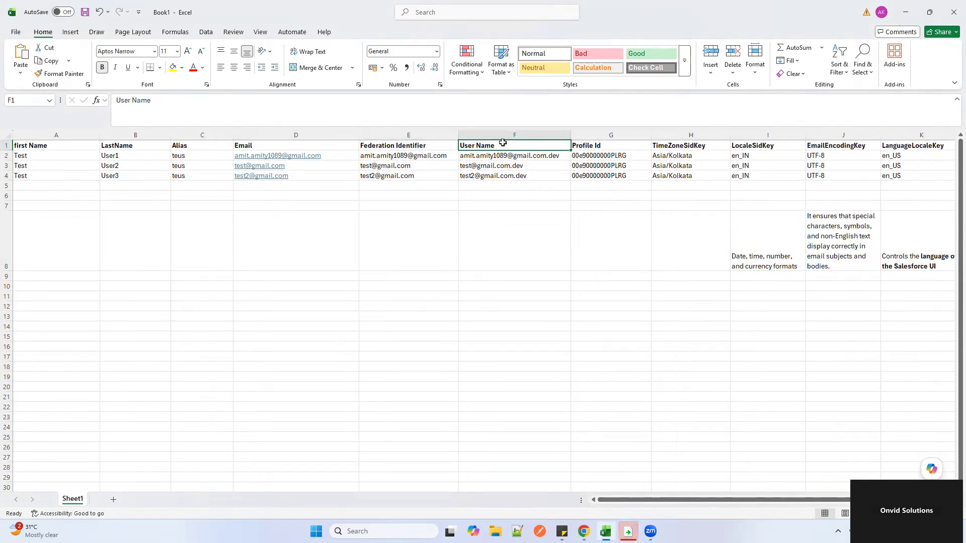
left_click(598, 148)
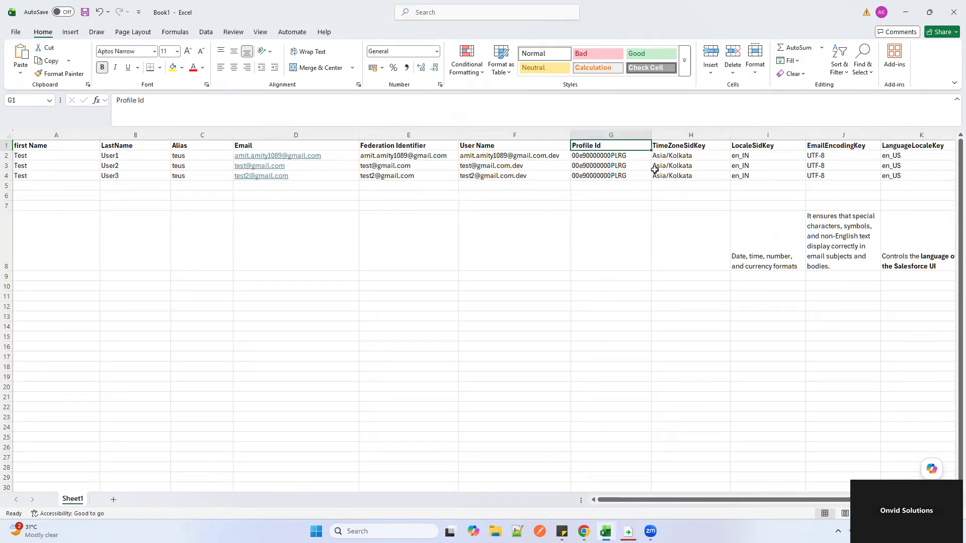
- Review the TimeZoneSidKey, LocaleSidKey, EmailEncodingKey, LanguageLocaleKey and isActive values for the three test users
scroll(655, 170, "right", 3)
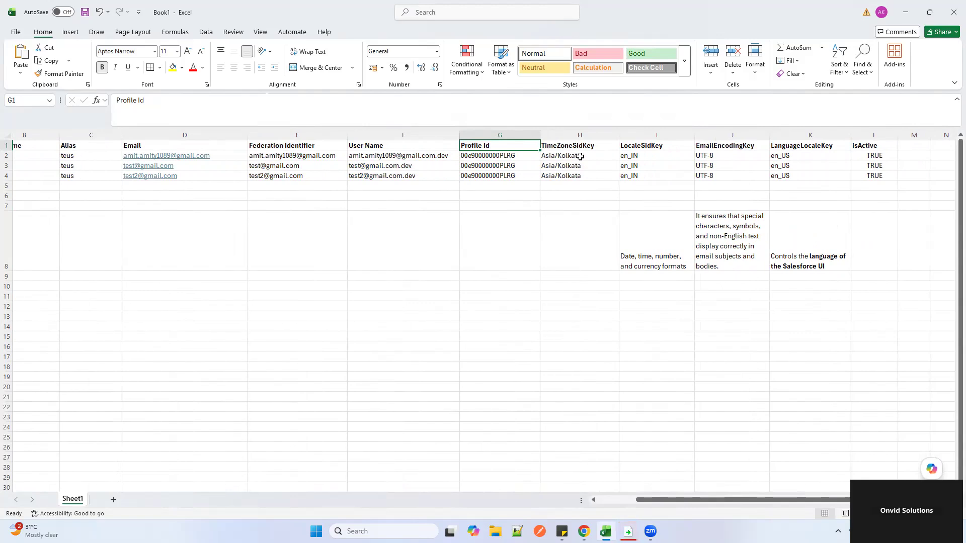
left_click(582, 156)
left_click(645, 152)
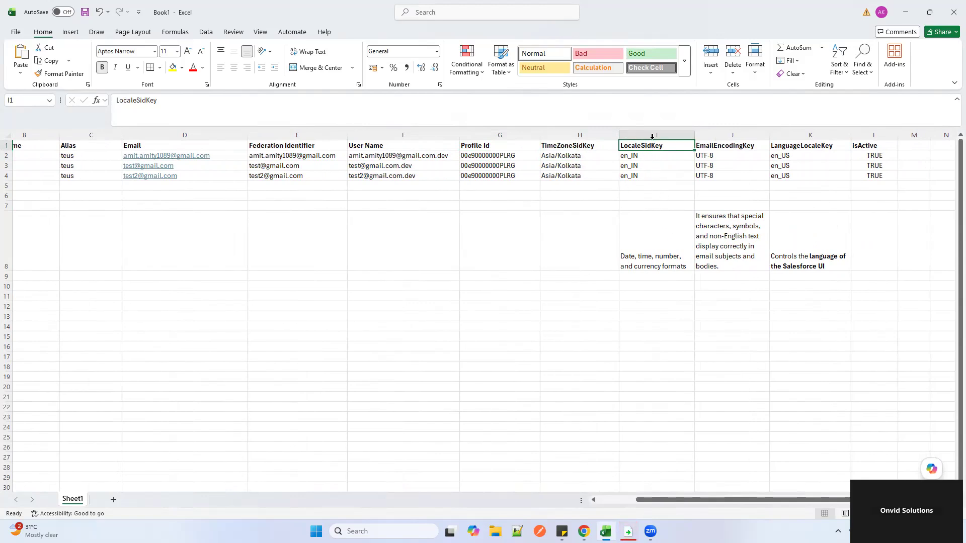
left_click(649, 156)
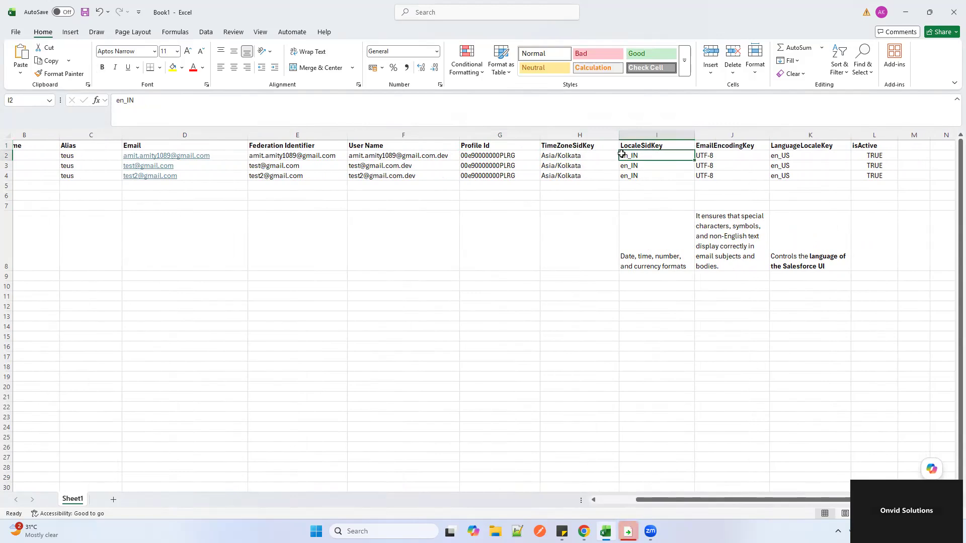
left_click(723, 155)
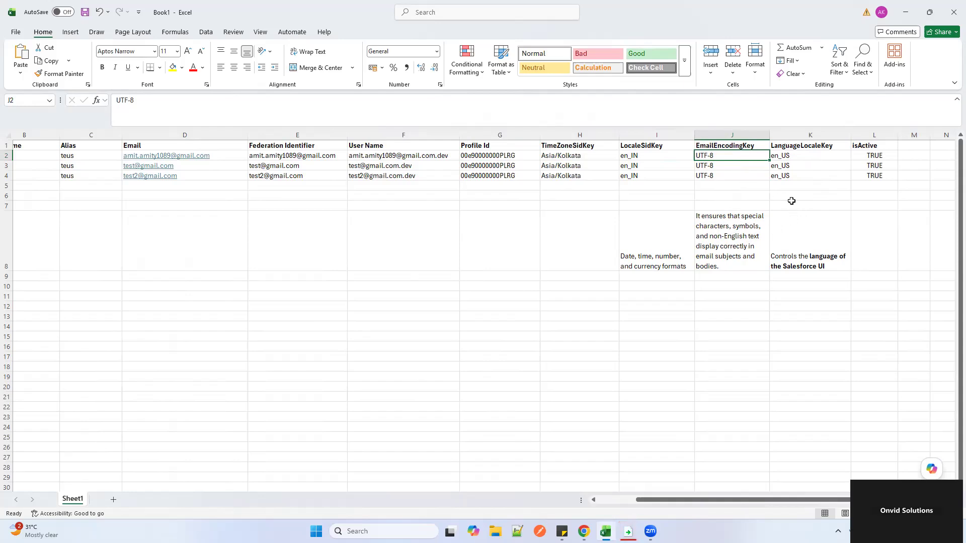
left_click_drag(794, 157, 799, 173)
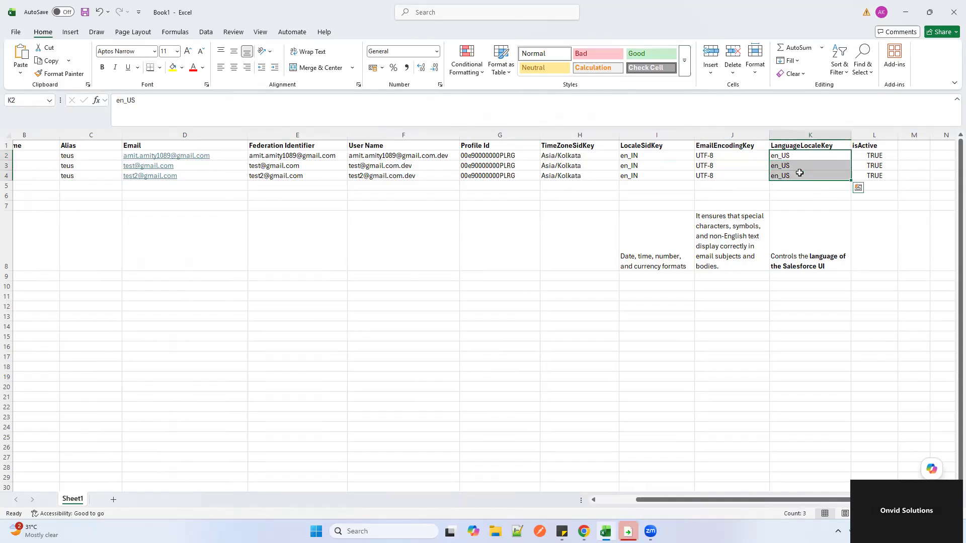
left_click(865, 156)
left_click_drag(867, 155, 870, 175)
scroll(542, 232, "left", 3)
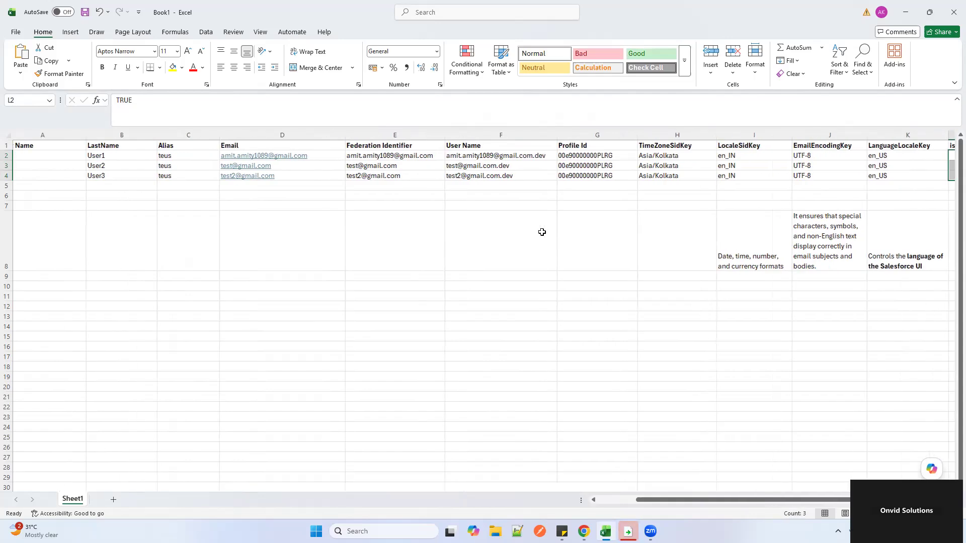
scroll(541, 232, "left", 1)
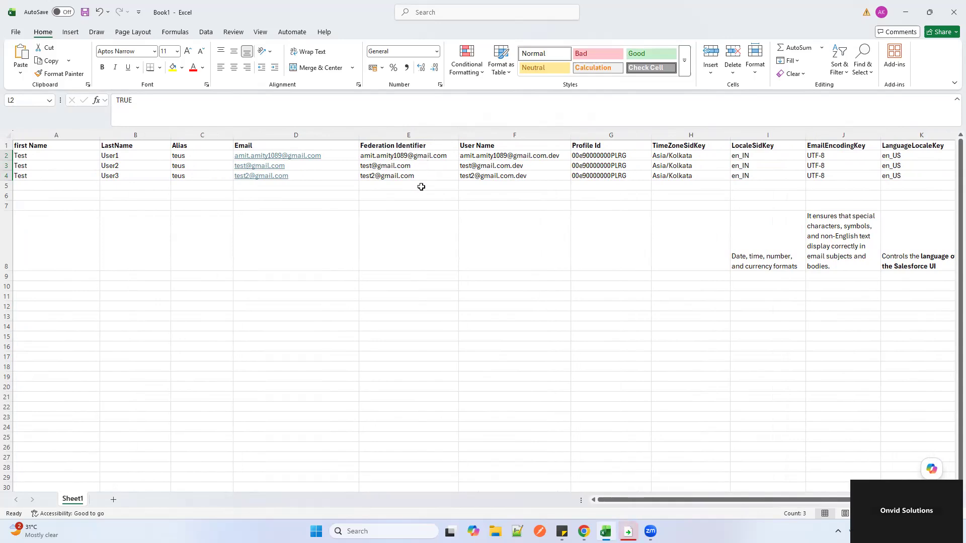
scroll(408, 212, "right", 1)
scroll(408, 212, "left", 2)
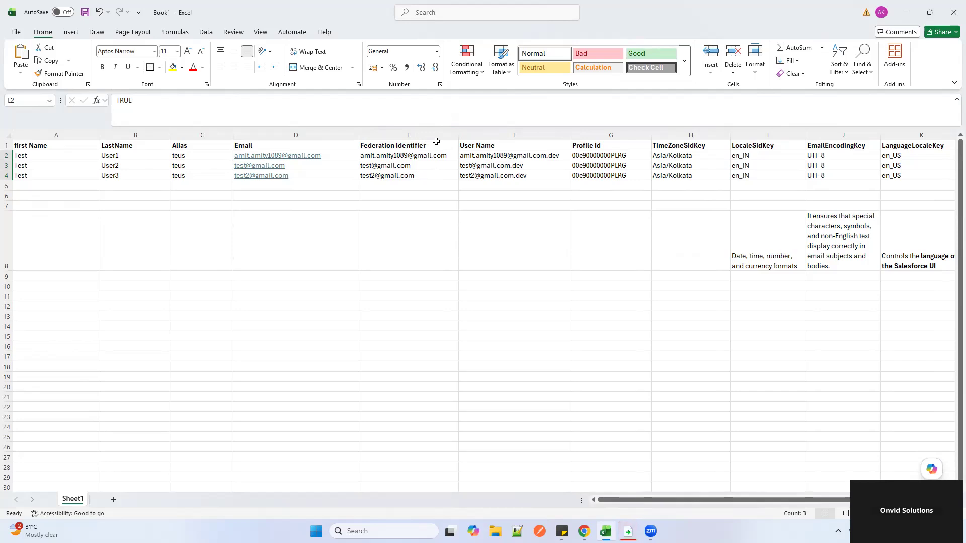
scroll(400, 188, "right", 1)
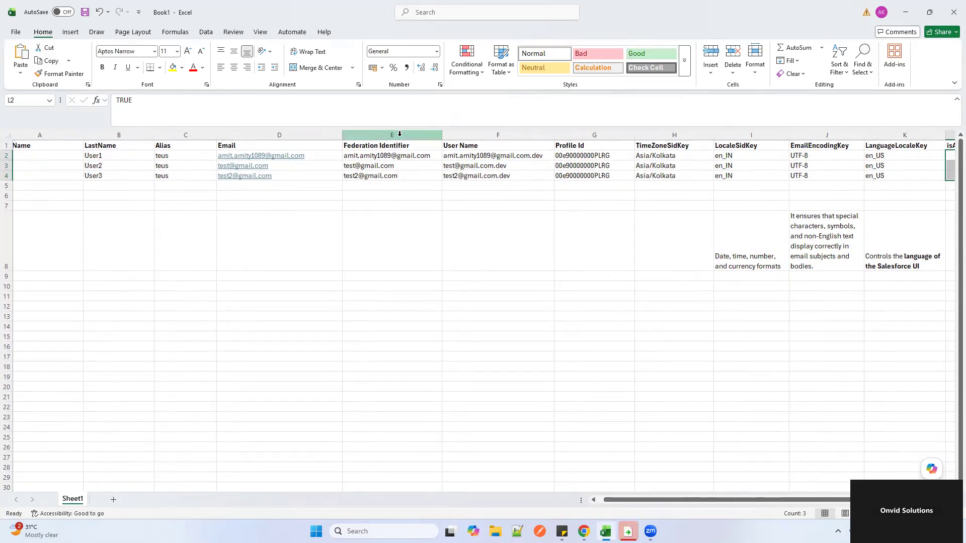
scroll(416, 212, "left", 1)
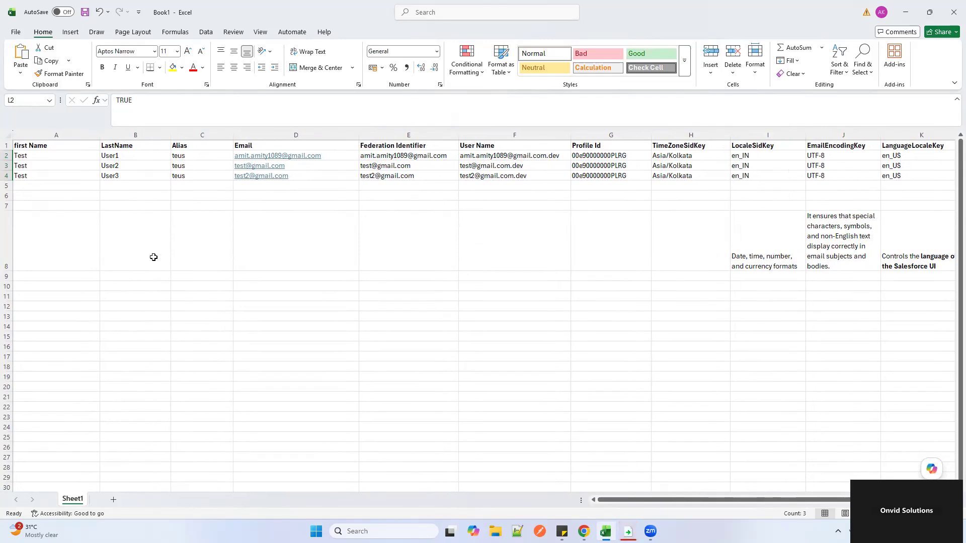
- Copy the user table A1:L4, including the header row and the three test user rows from first Name to isActive
left_click_drag(49, 152, 53, 172)
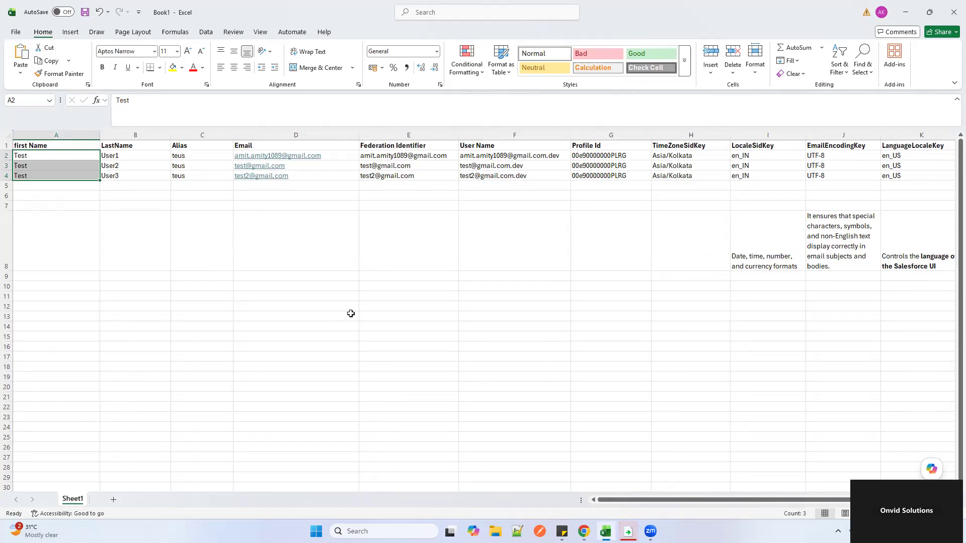
left_click(172, 224)
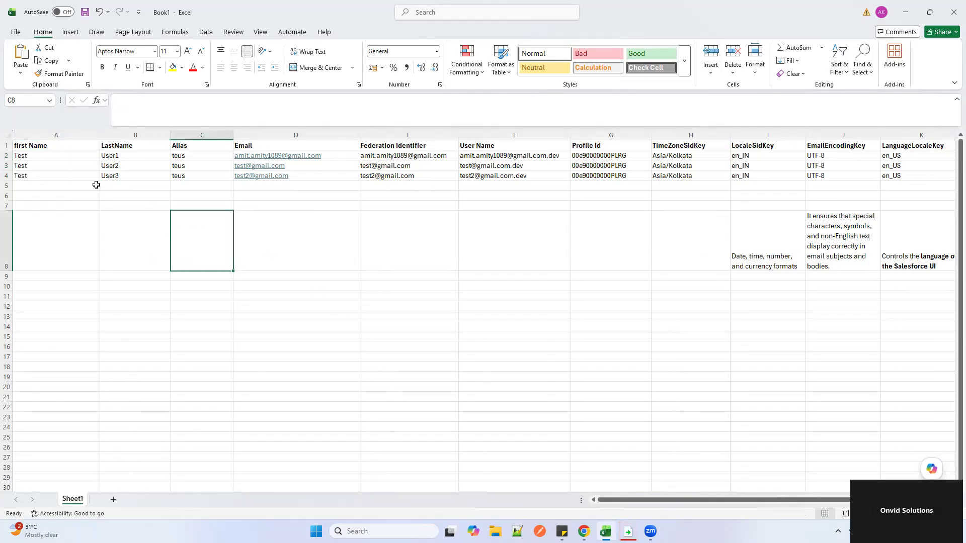
left_click_drag(72, 145, 903, 177)
key("ctrl+c")
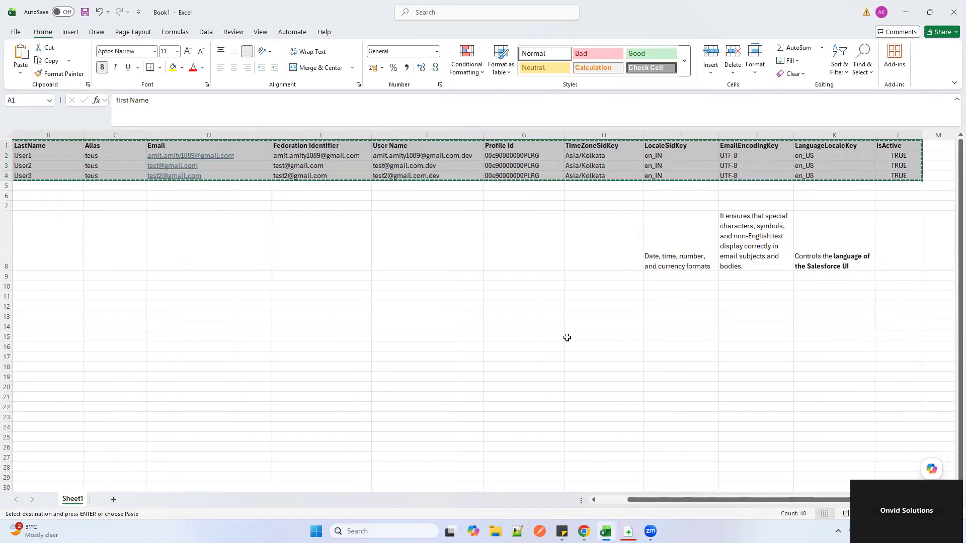
- Switch to Chrome and open Data Import in Salesforce Inspector Reloaded from the Data Export page
mouse_move(584, 531)
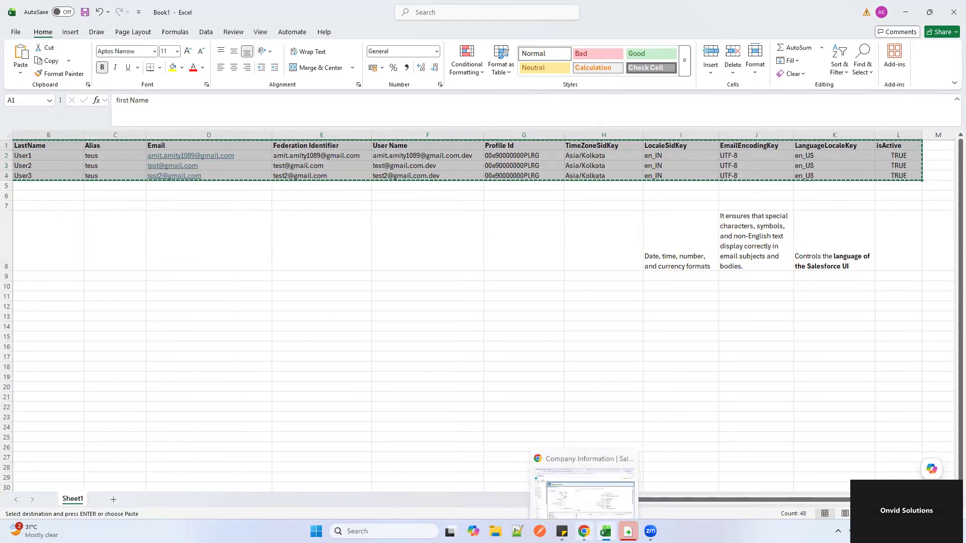
left_click(584, 482)
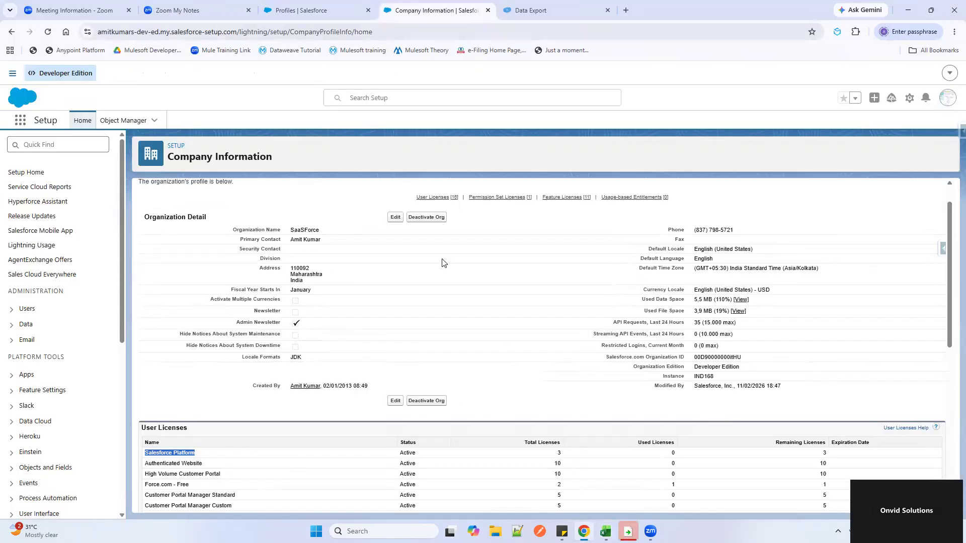
left_click(539, 17)
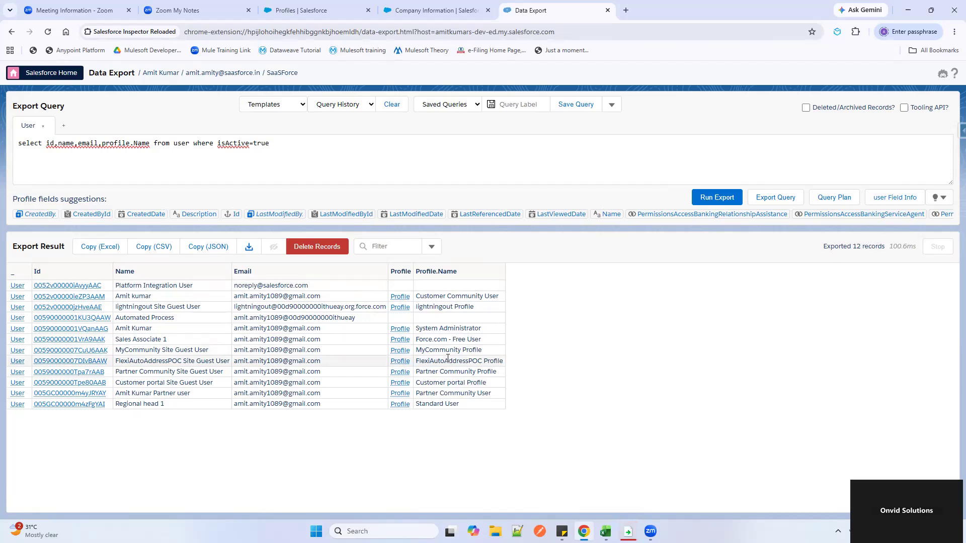
left_click(961, 131)
scroll(931, 212, "down", 1)
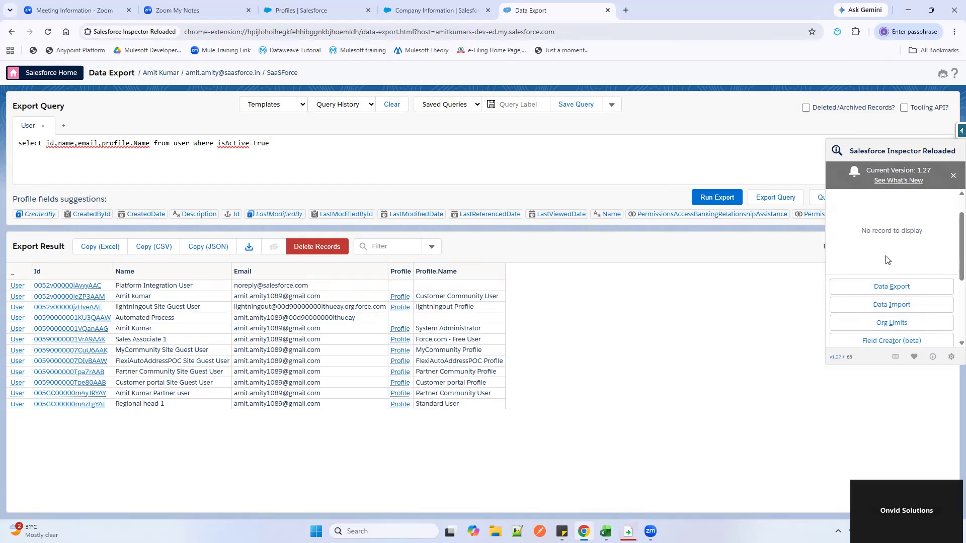
scroll(905, 317, "down", 1)
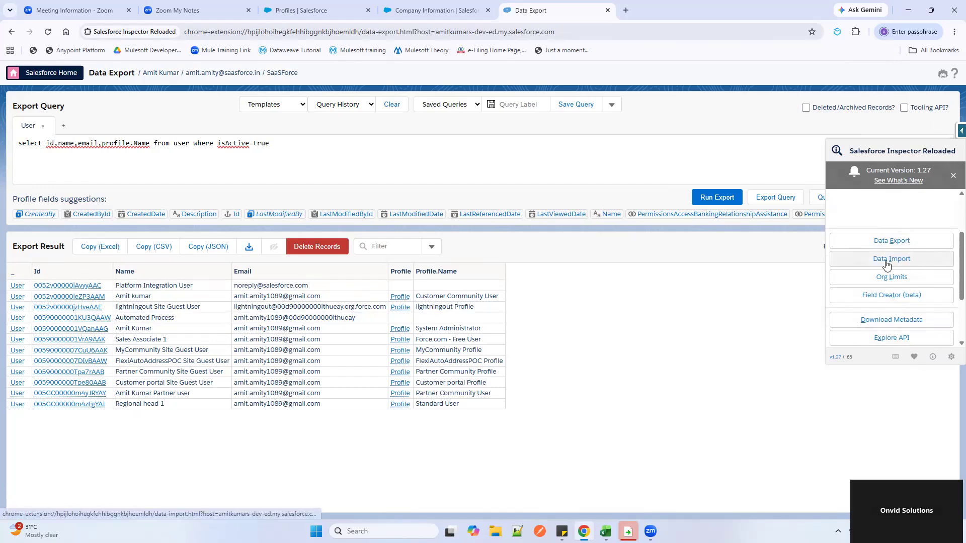
left_click(886, 262)
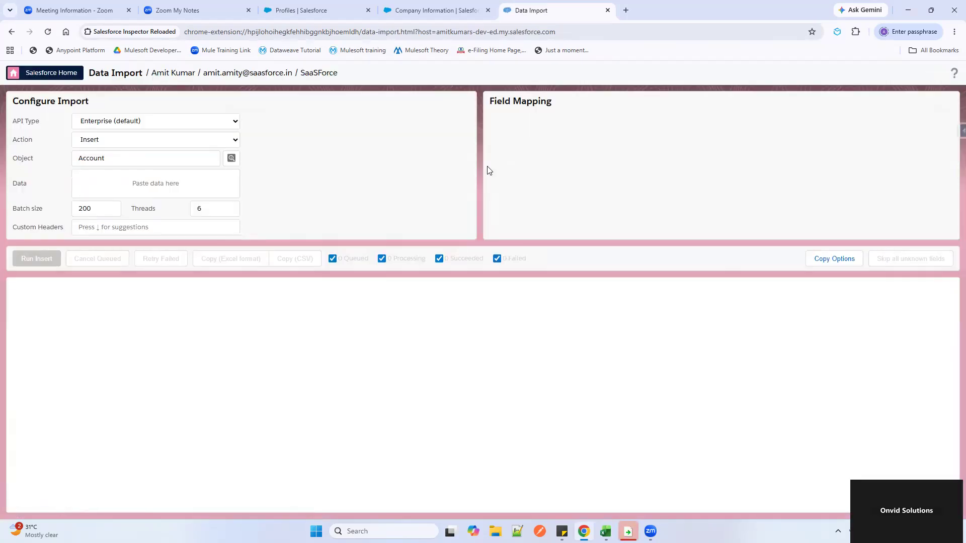
- Set the import action to Upsert
left_click(151, 139)
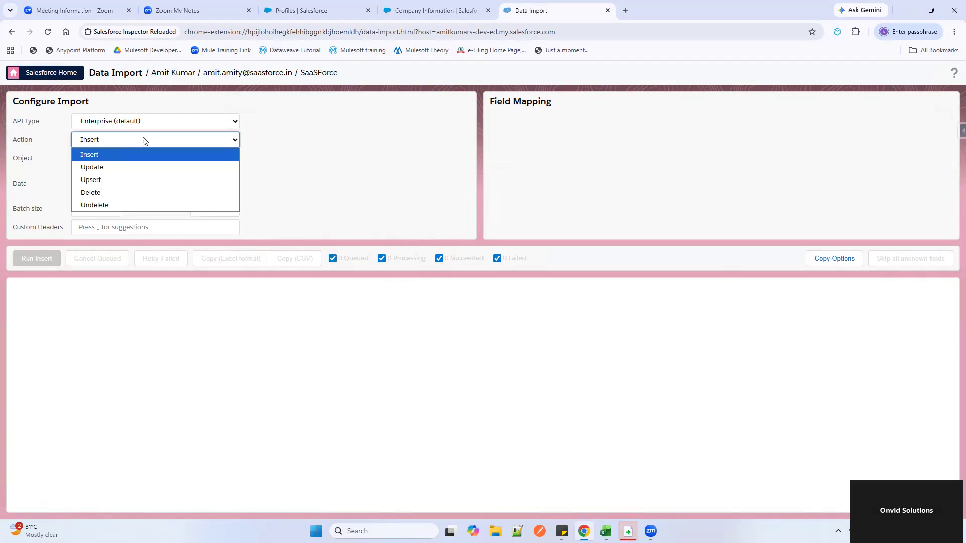
left_click(136, 139)
left_click(119, 158)
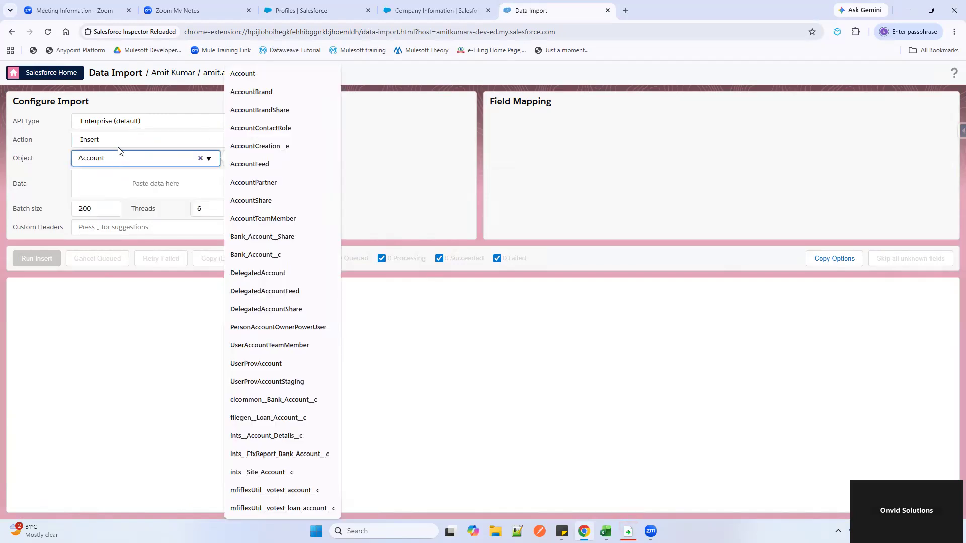
left_click(111, 143)
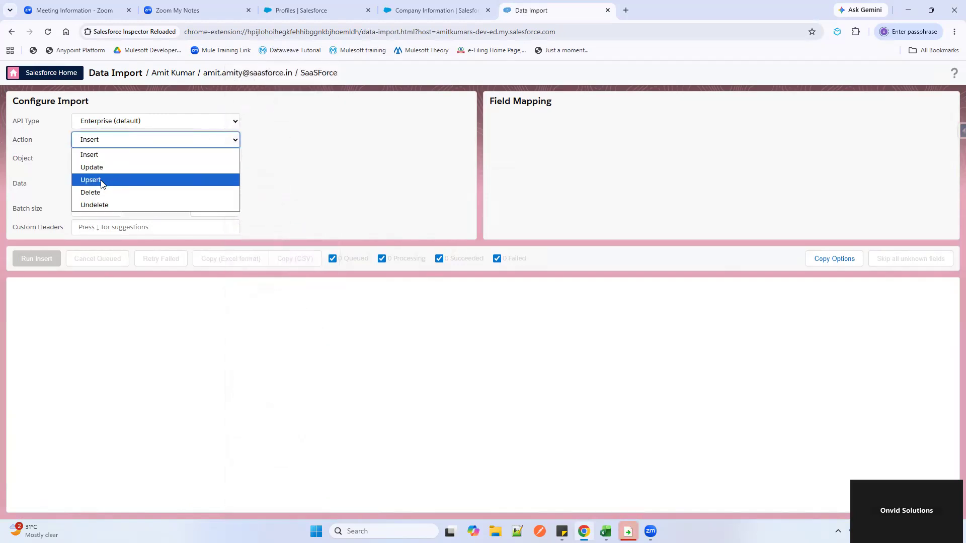
left_click(117, 164)
- Replace the import object Account with user
left_click(103, 159)
left_click_drag(102, 159, 60, 165)
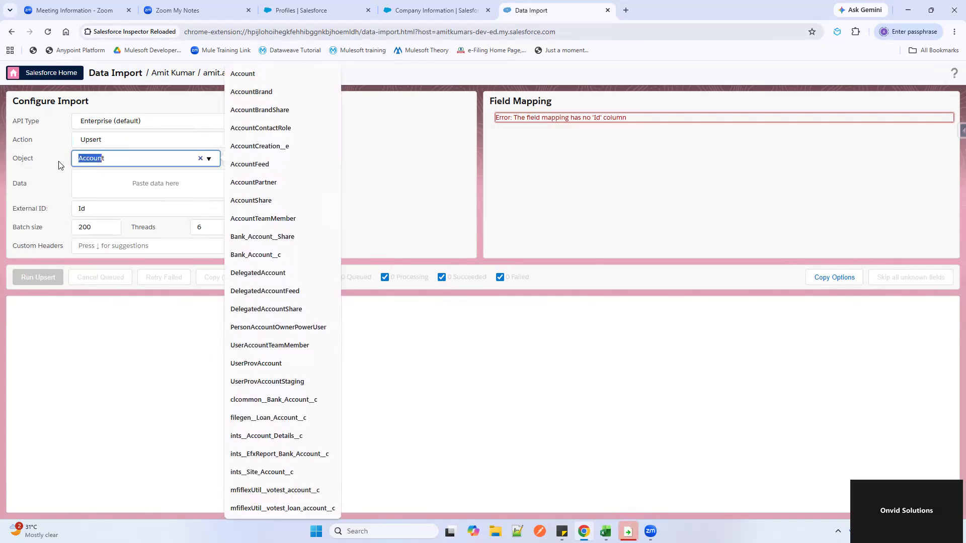
key("ctrl+a")
key("BackSpace")
type("user")
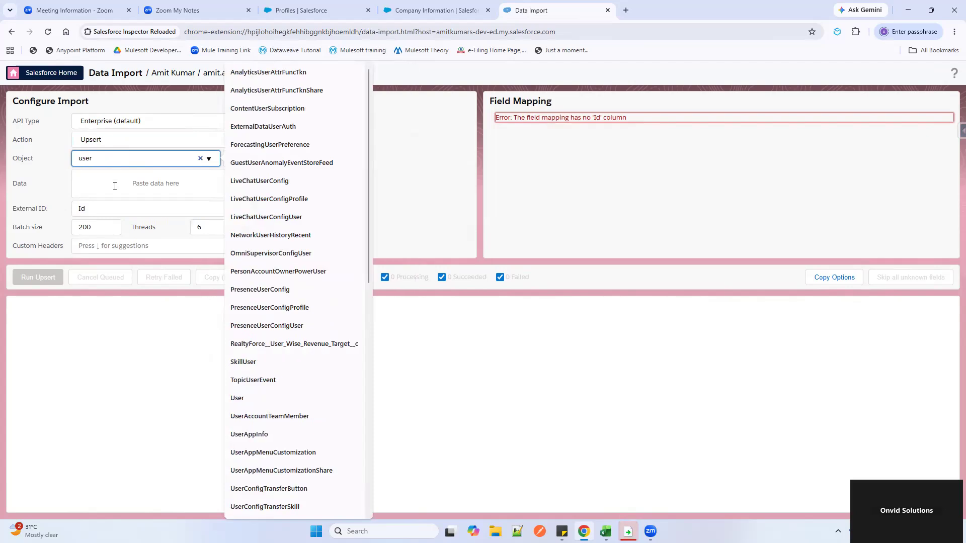
- Paste the copied user table as the import data and set the external ID to FederationIdentifier
left_click(115, 186)
key("super+shift+s")
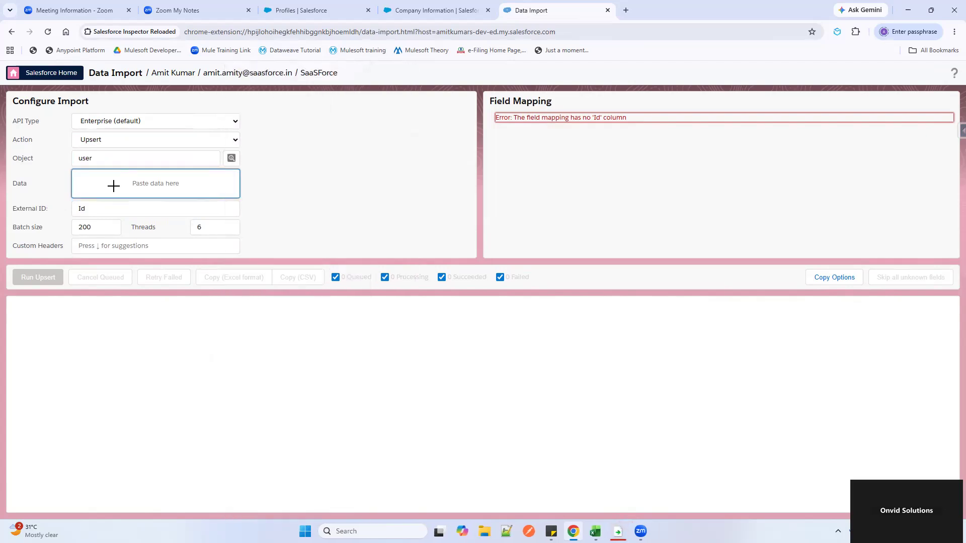
key("ctrl+v")
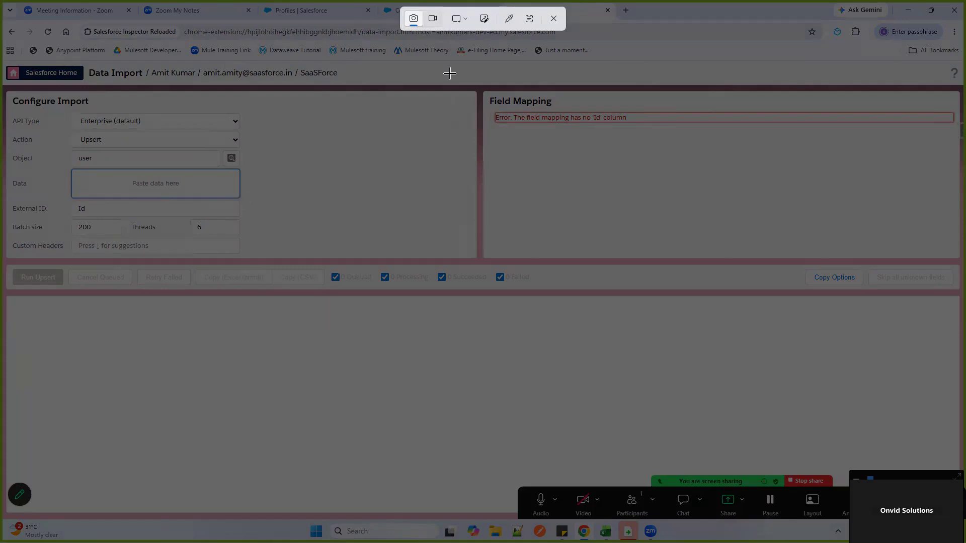
key("Escape")
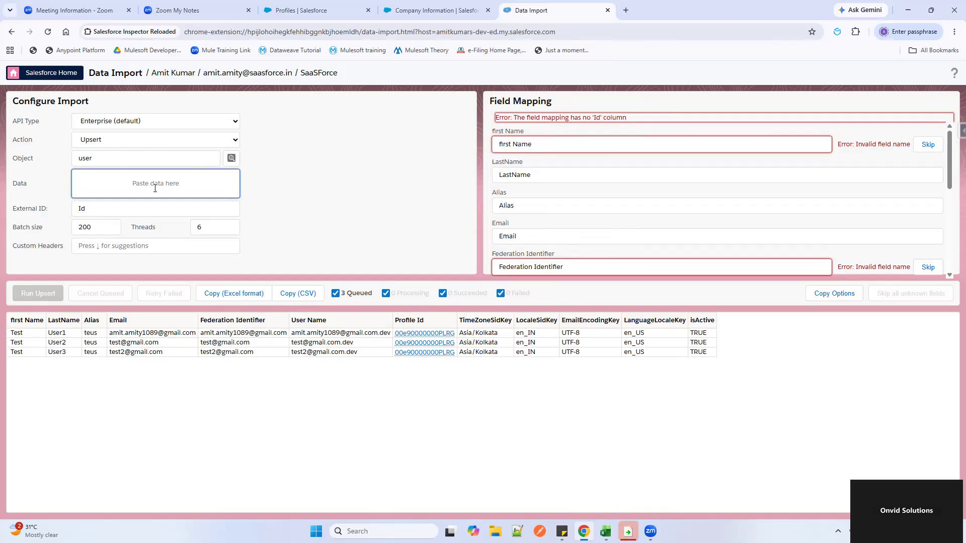
left_click(163, 208)
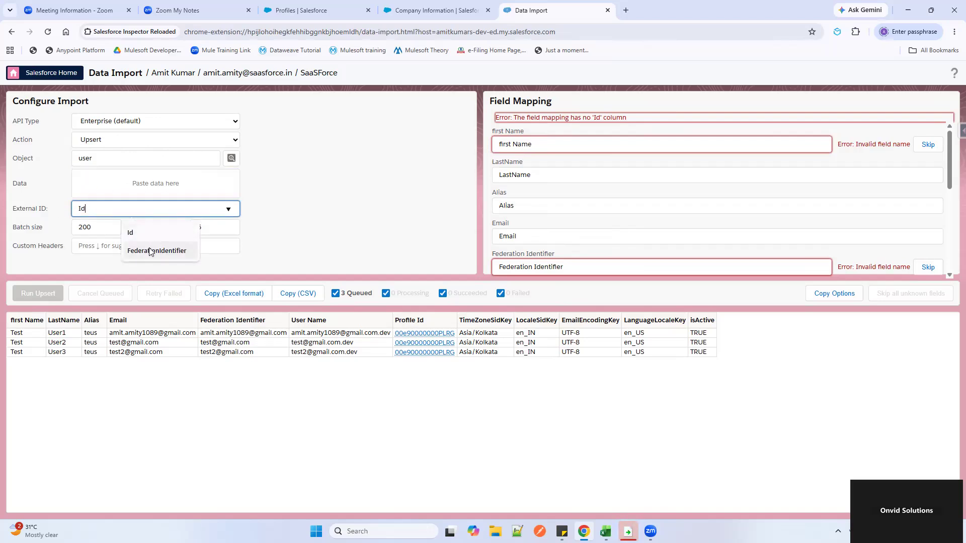
left_click(151, 251)
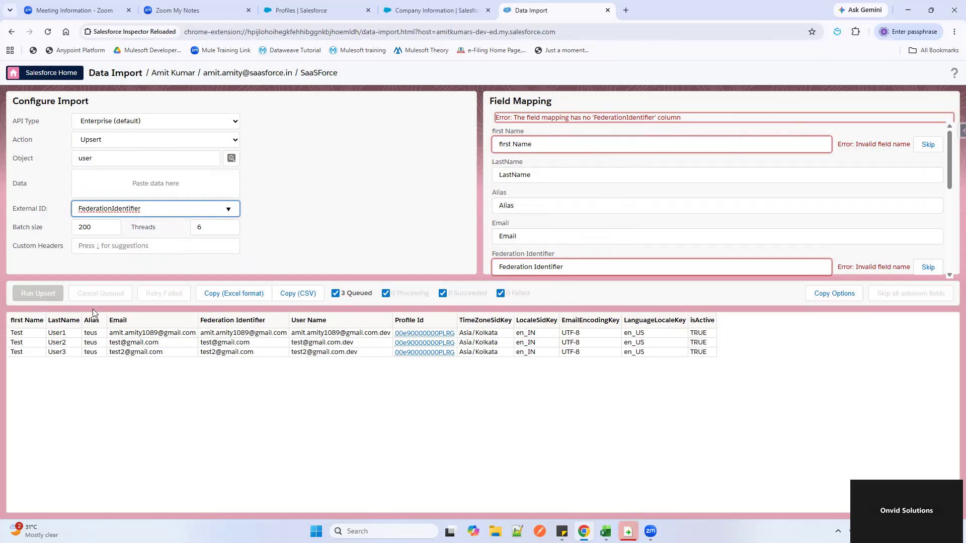
- Map the first Name column to the FirstName field and check the LastName mapping
left_click_drag(9, 323, 40, 321)
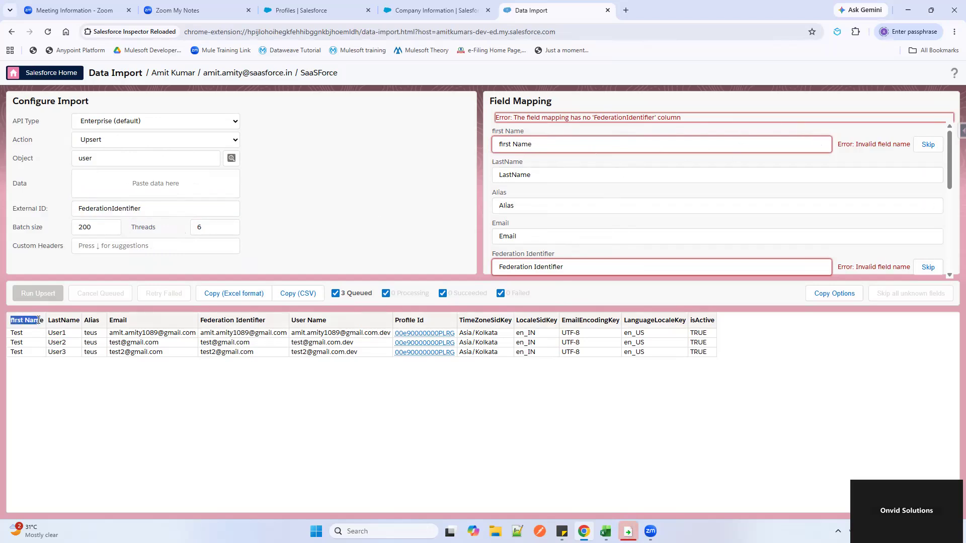
left_click(580, 144)
left_click(564, 168)
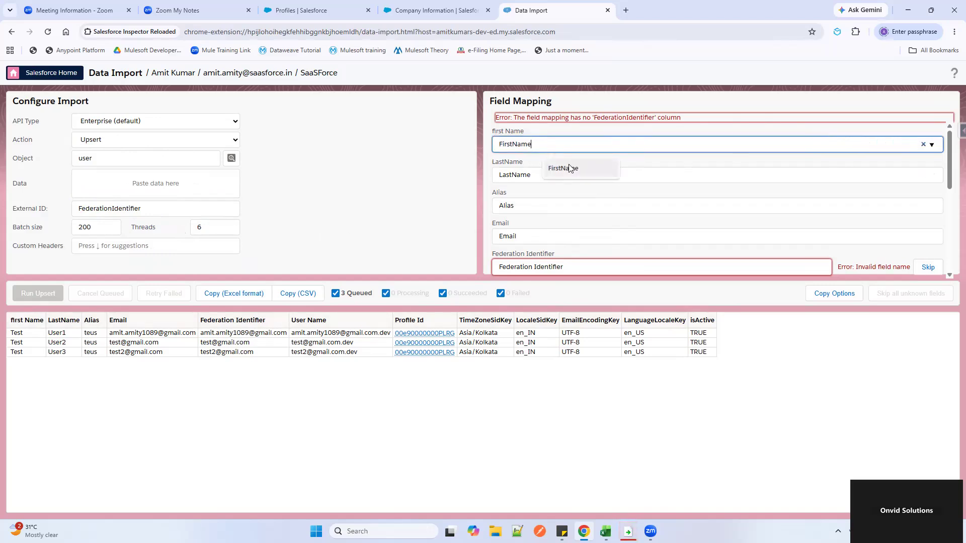
left_click(521, 176)
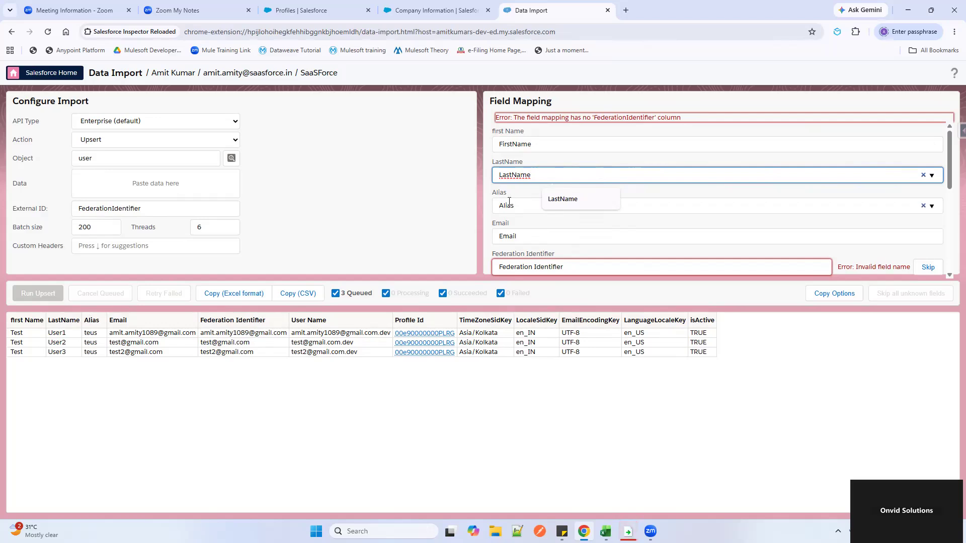
- Map the Federation Identifier column to FederationIdentifier and the User Name column to Username
scroll(528, 194, "down", 1)
scroll(540, 220, "down", 1)
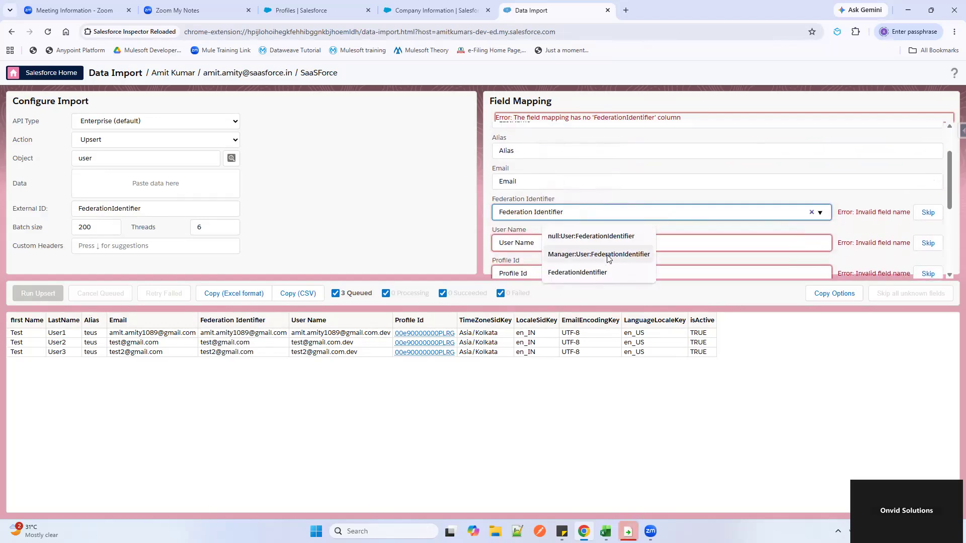
left_click(582, 272)
left_click(541, 240)
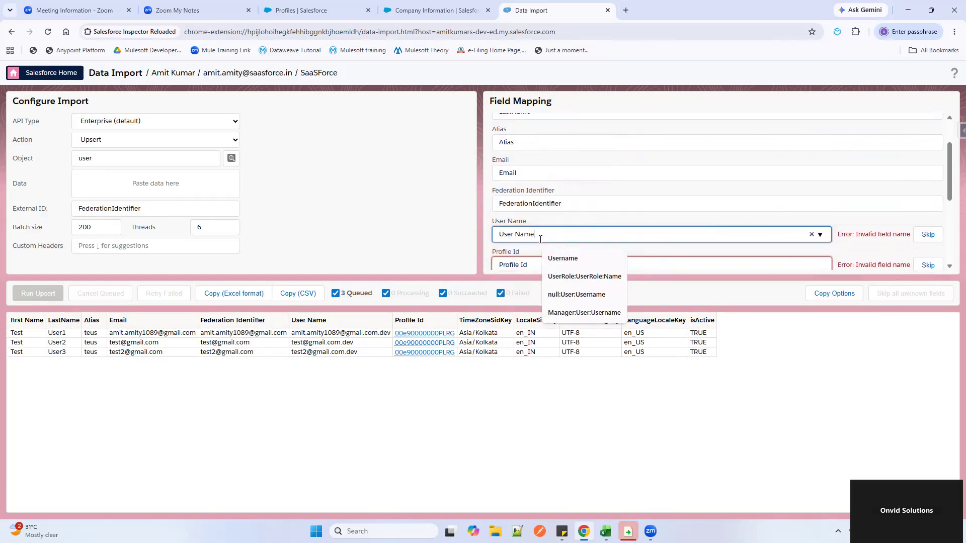
left_click(553, 254)
- Map the Profile Id column to the ProfileId field
scroll(557, 220, "down", 1)
left_click(557, 220)
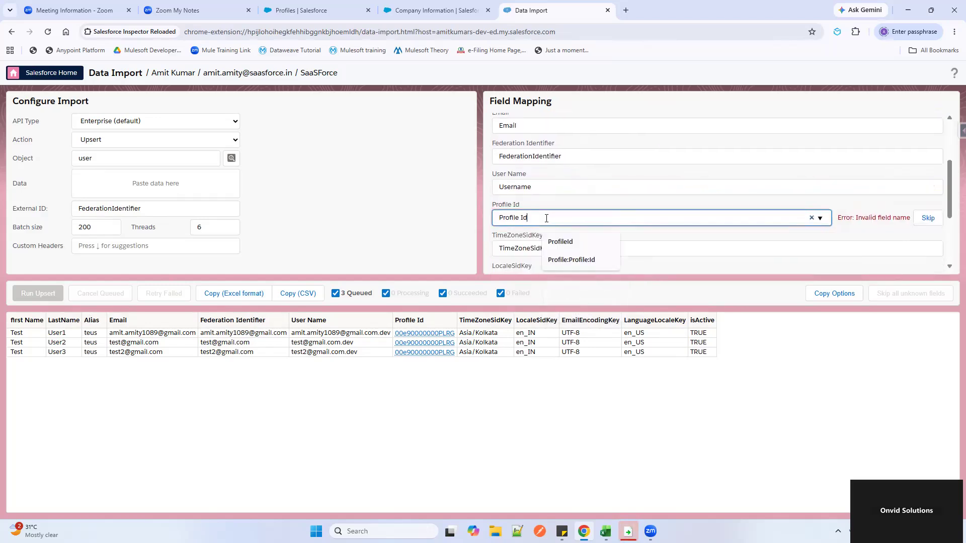
left_click(556, 242)
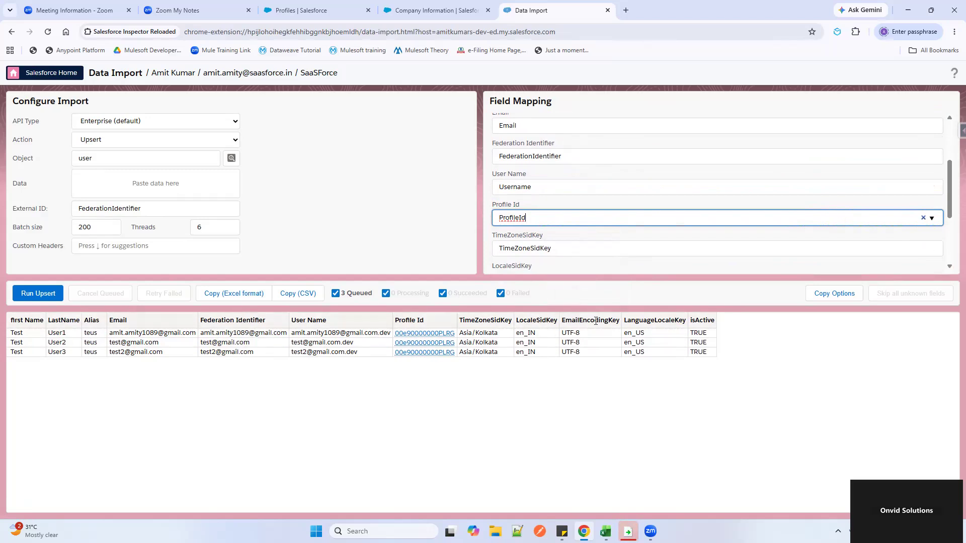
- Check the remaining field mappings, then run and confirm the upsert of the three user records
scroll(599, 241, "down", 1)
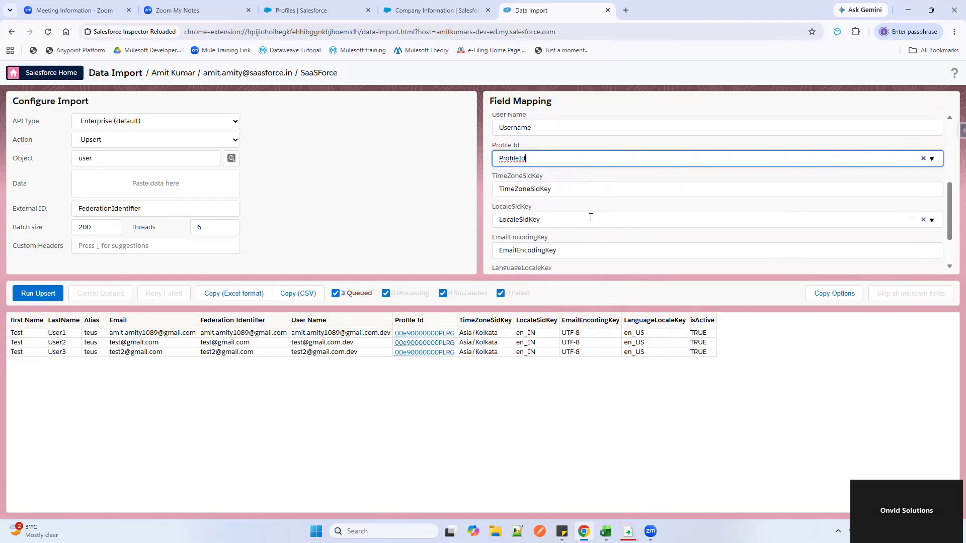
scroll(591, 217, "down", 1)
scroll(578, 166, "up", 1)
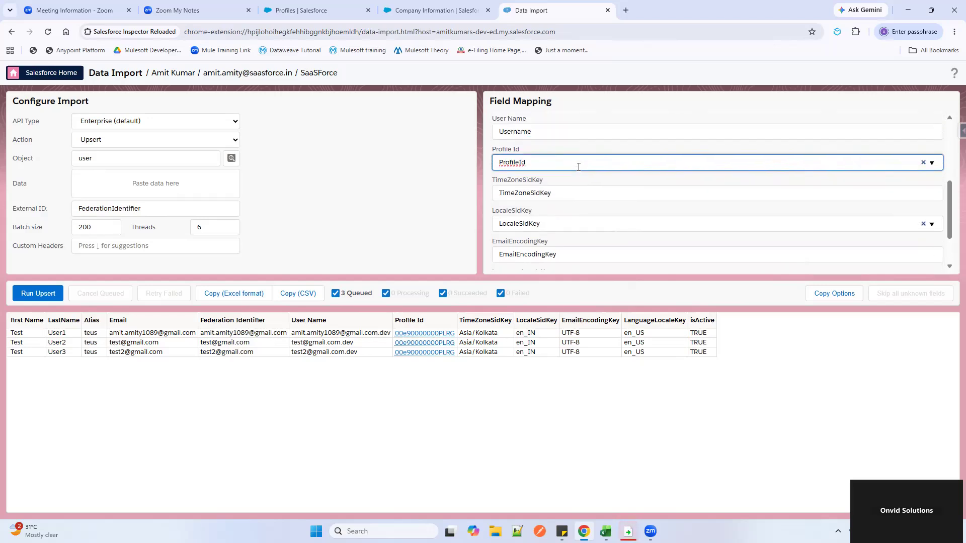
left_click(420, 176)
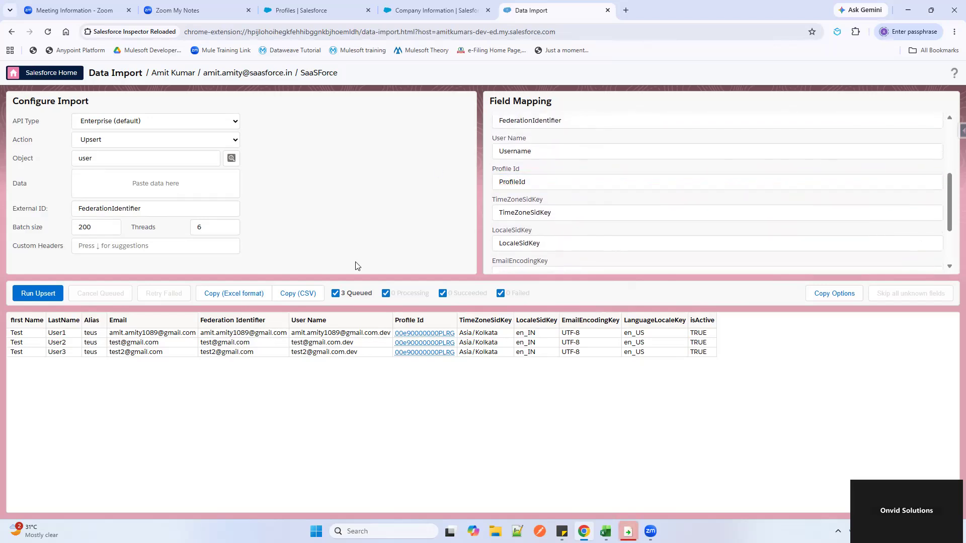
left_click(37, 293)
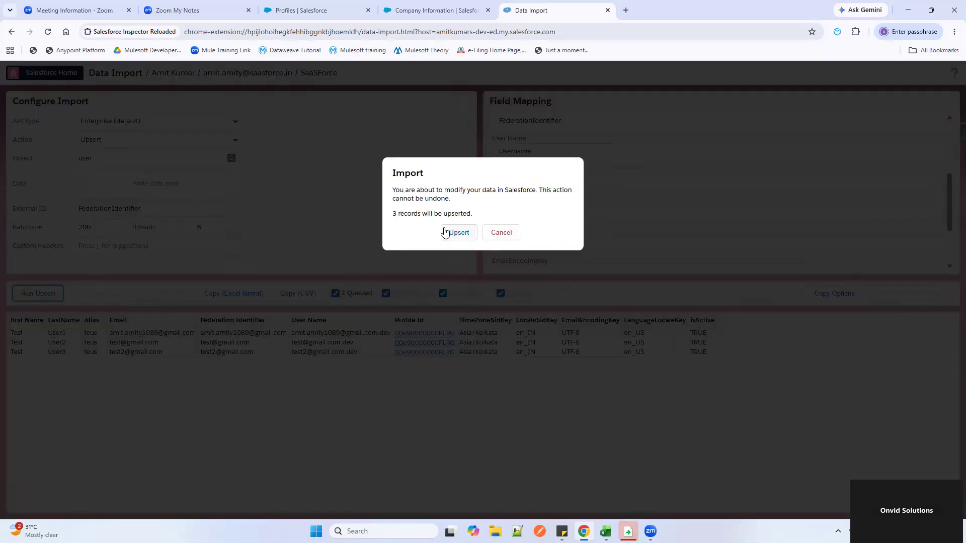
left_click(445, 231)
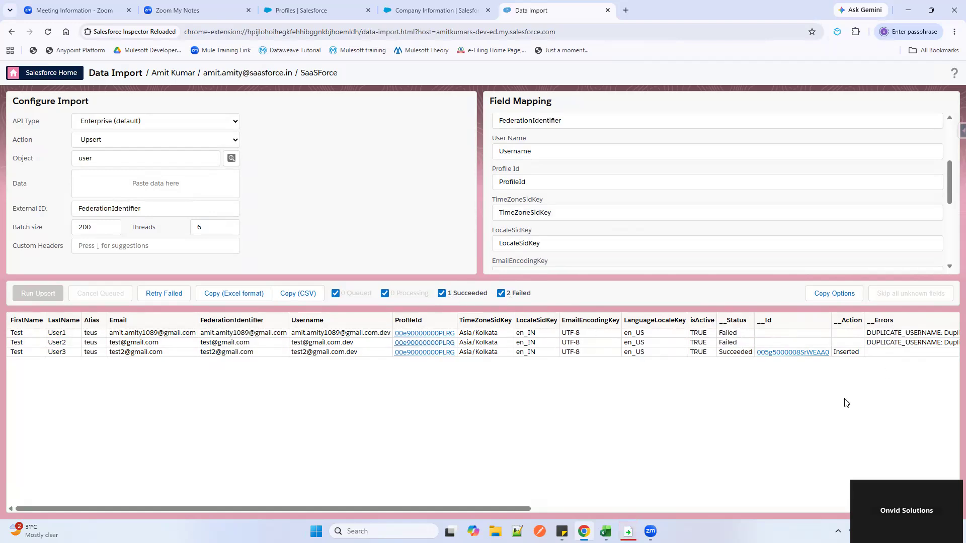
- Examine the status and error columns of the upsert results, comparing the federation identifiers and usernames of the three rows
scroll(844, 401, "right", 5)
scroll(596, 388, "right", 4)
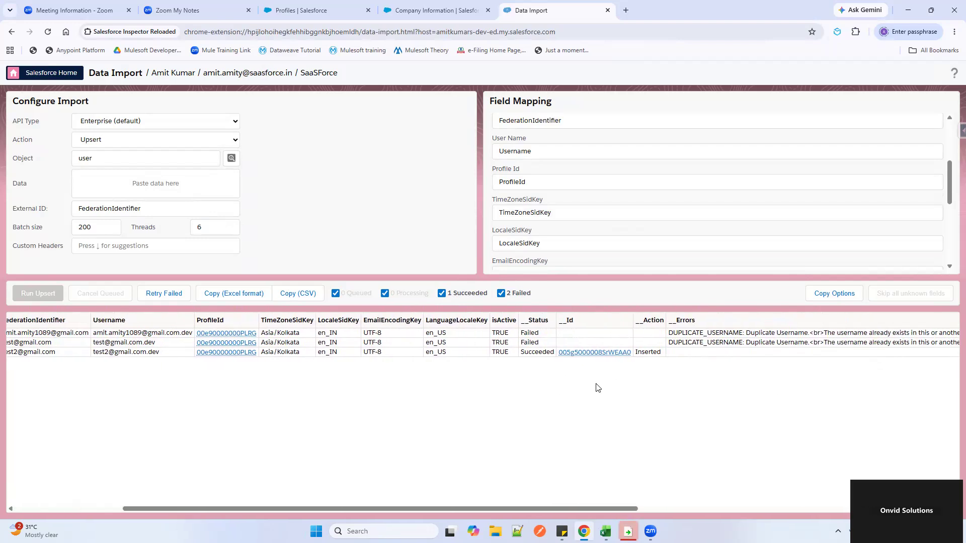
scroll(597, 387, "left", 9)
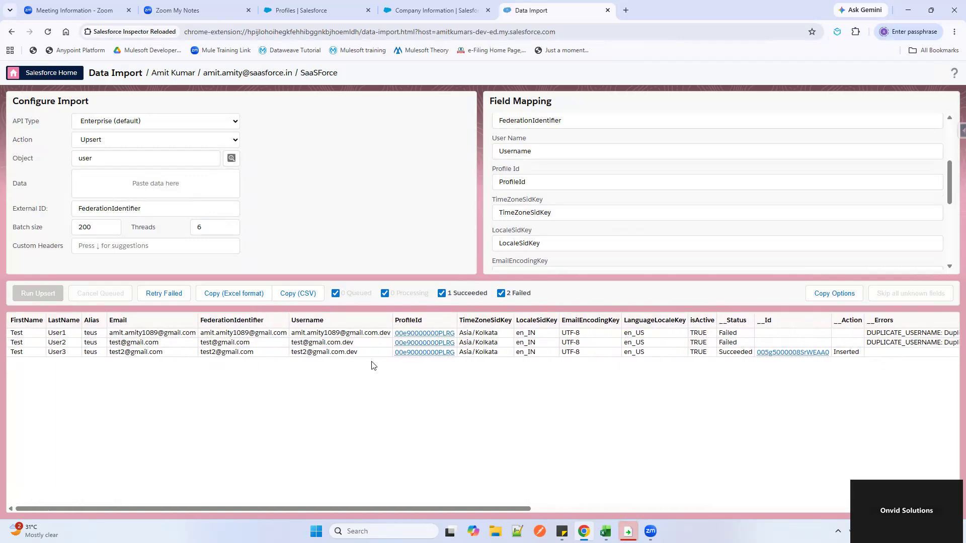
left_click_drag(198, 354, 264, 354)
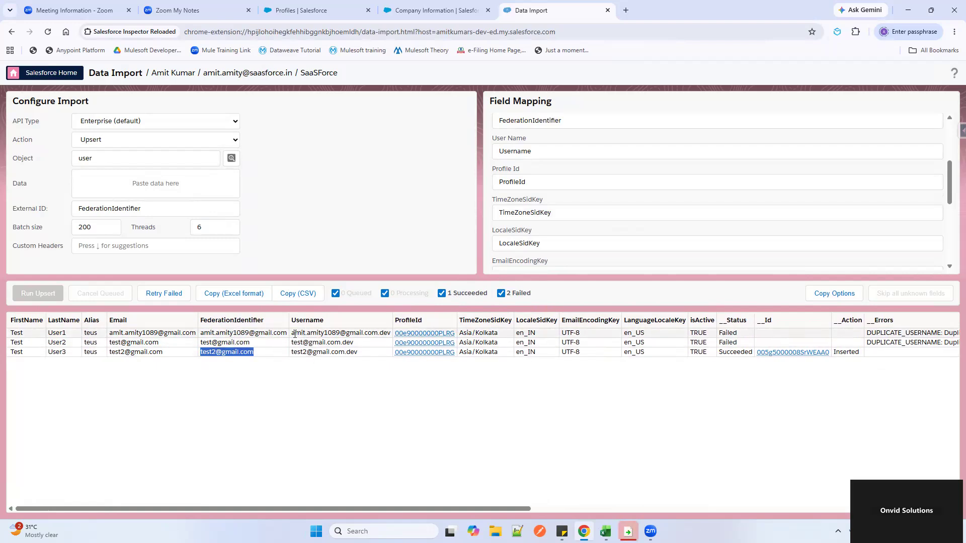
left_click_drag(295, 333, 356, 342)
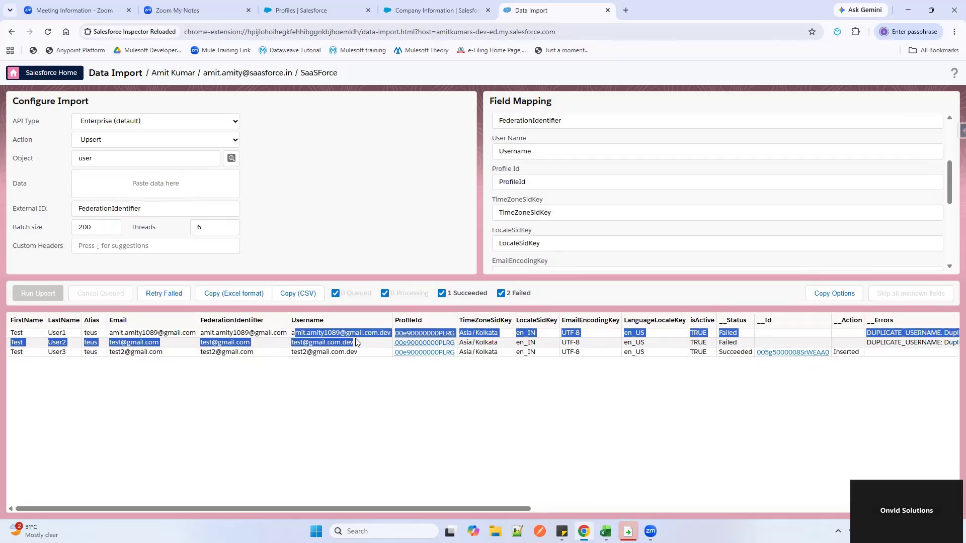
left_click(364, 422)
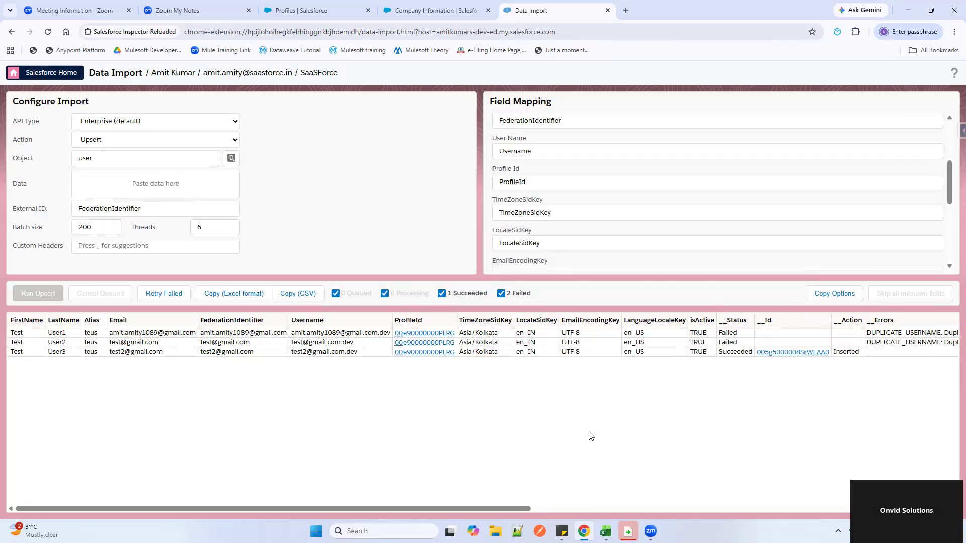
- Switch to the Book1 workbook in Excel and change the User Name formula in F2 to =D2&".devexample"
mouse_move(606, 532)
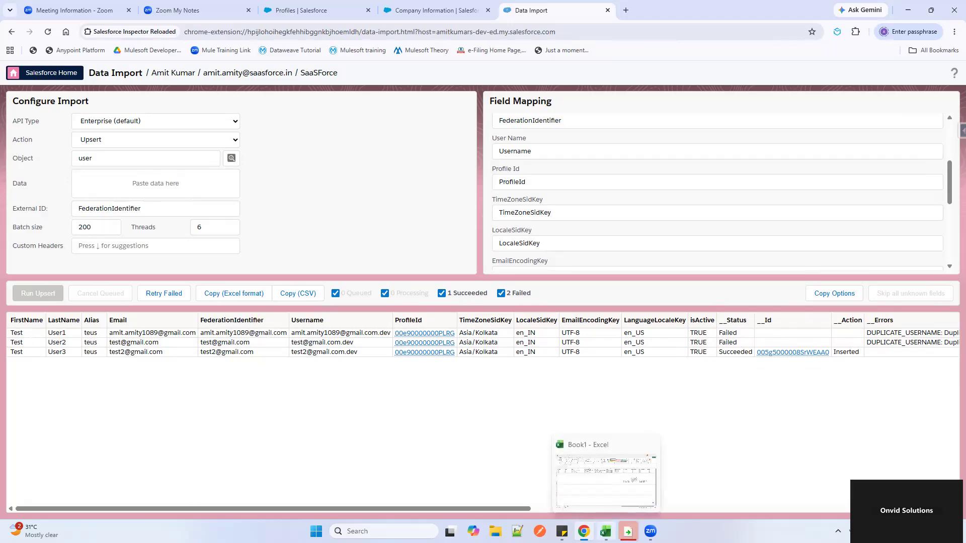
left_click(591, 477)
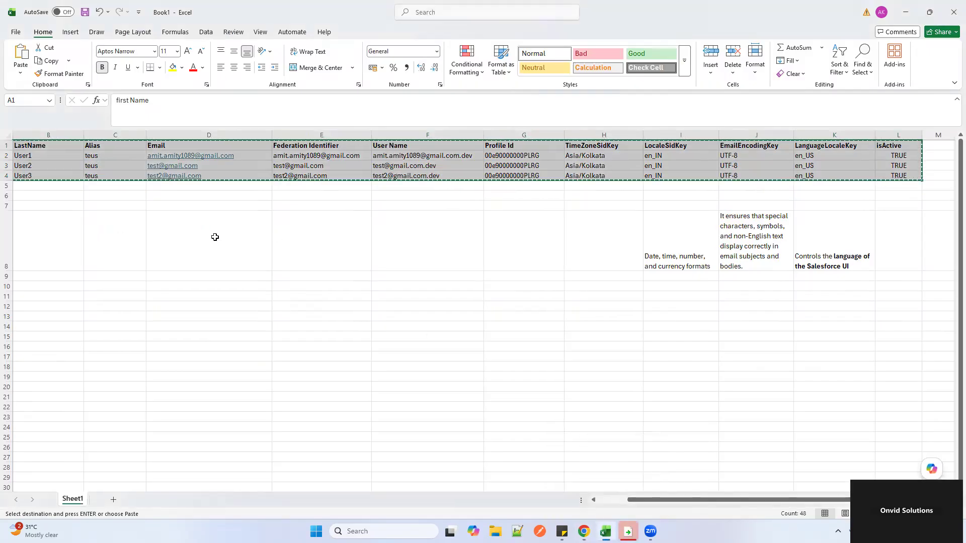
scroll(302, 212, "left", 1)
left_click(376, 214)
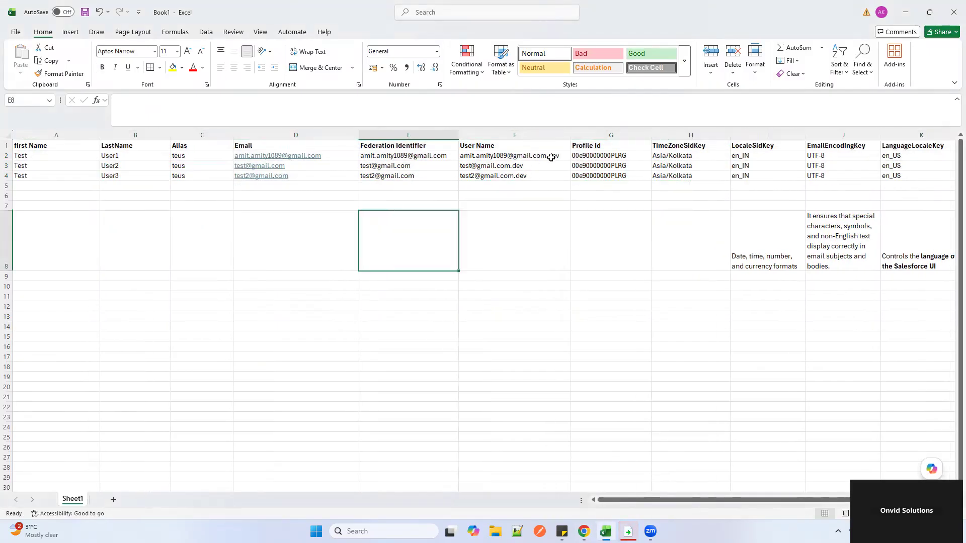
left_click(564, 157)
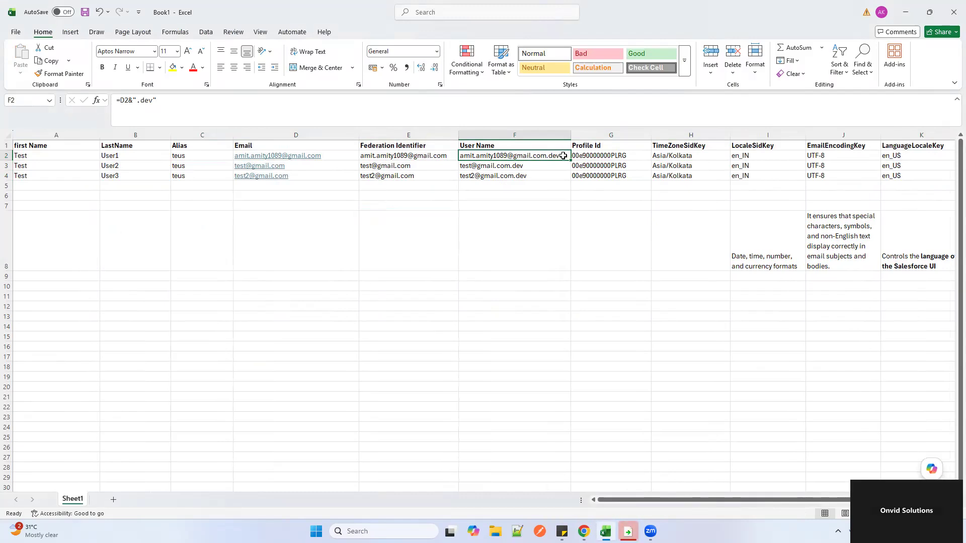
left_click(154, 100)
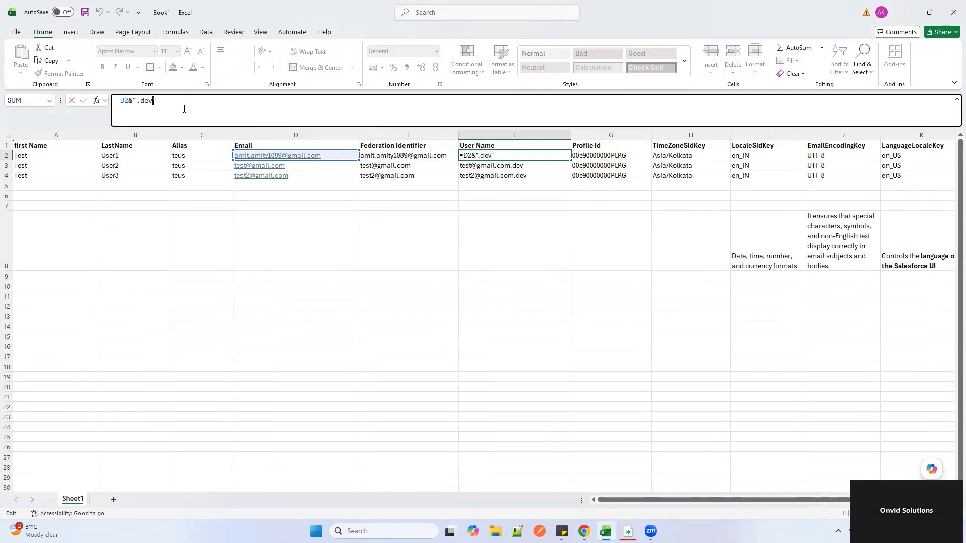
type("exam")
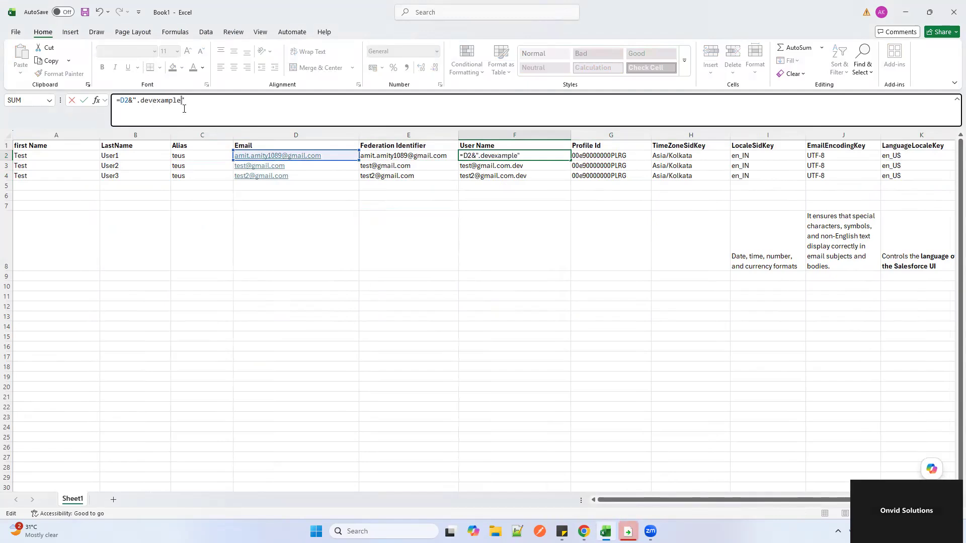
type("ple")
left_click(410, 231)
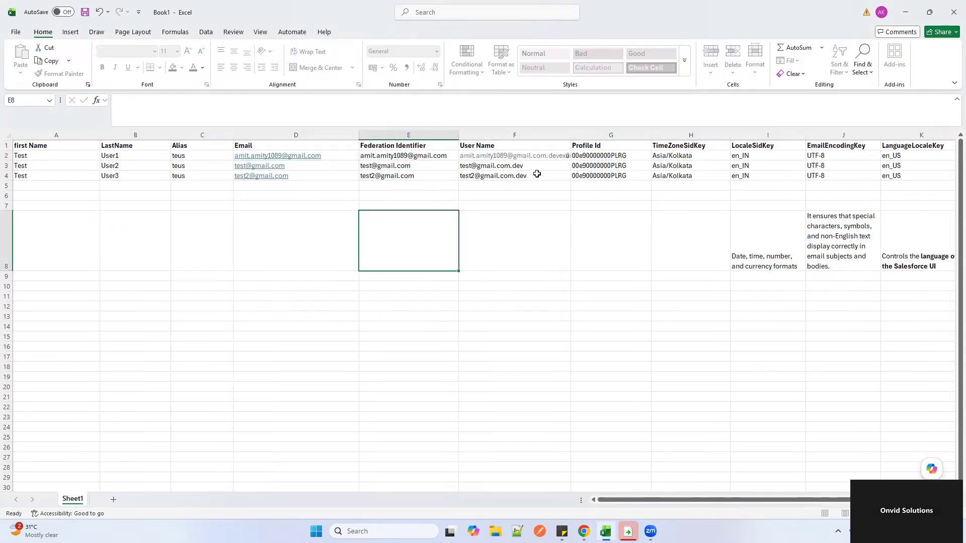
left_click(559, 153)
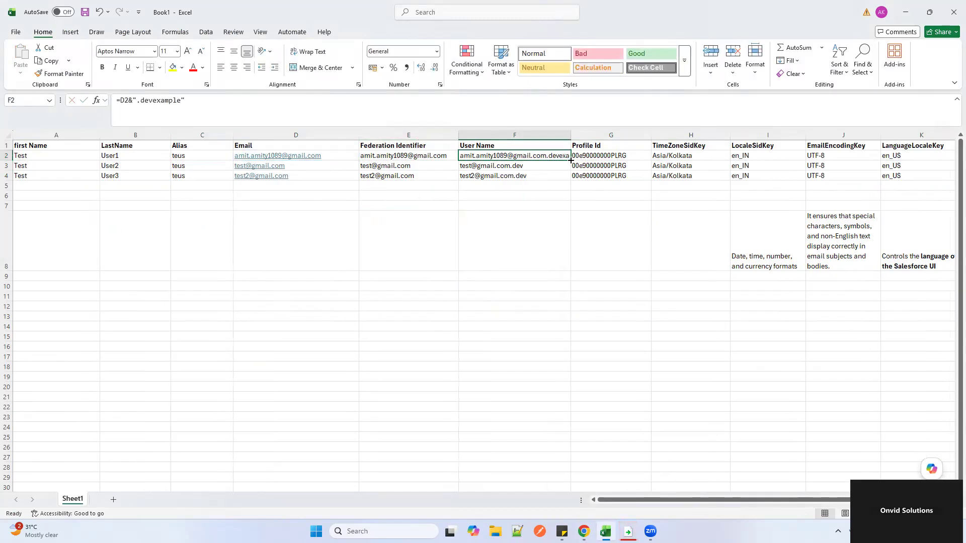
- Fill the User Name formula from F2 down through F4 for the remaining test users
left_click_drag(571, 160, 574, 188)
left_click(535, 187)
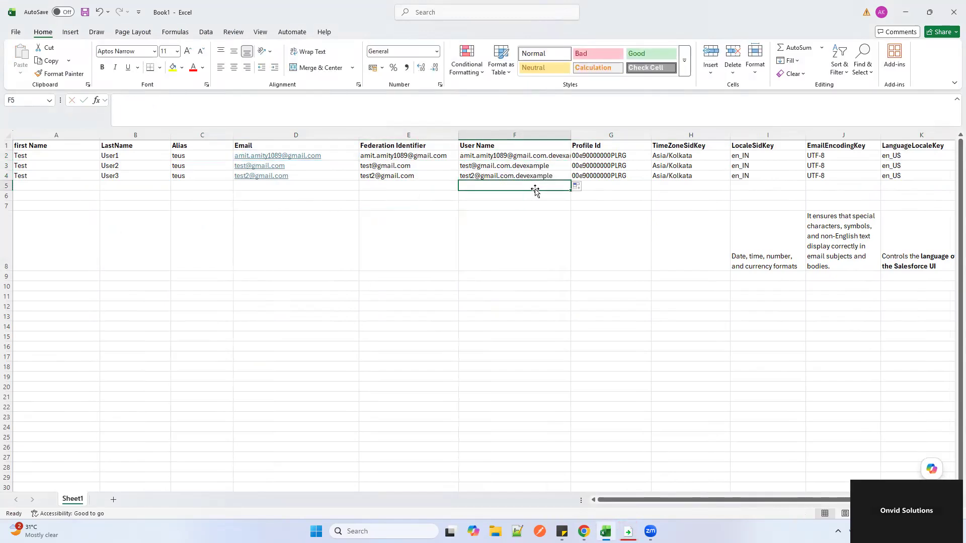
left_click(401, 176)
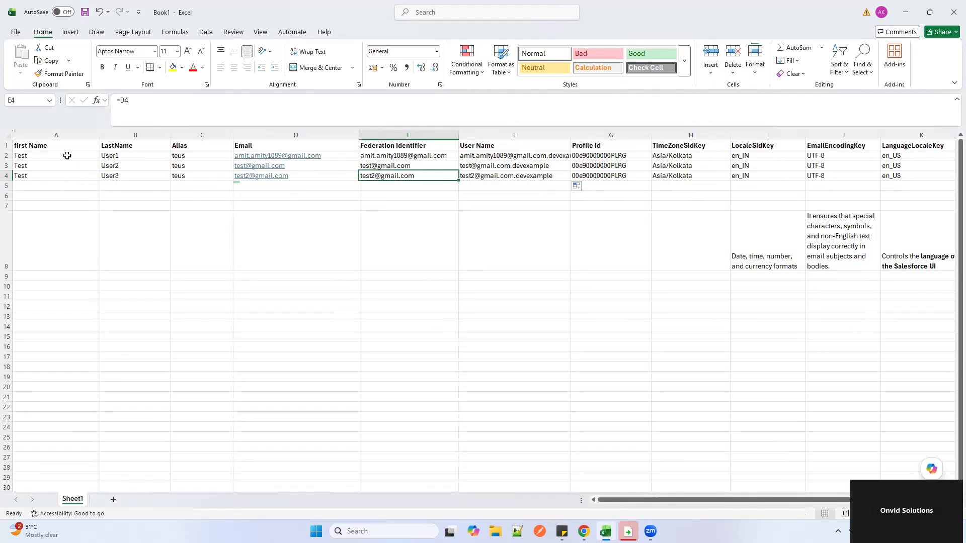
- Copy the header row and the User1 and User2 rows, then paste them as the data in Salesforce Inspector's Data Import
left_click_drag(44, 146, 910, 163)
key("ctrl+c")
key("alt+Tab")
left_click(128, 171)
key("ctrl+v")
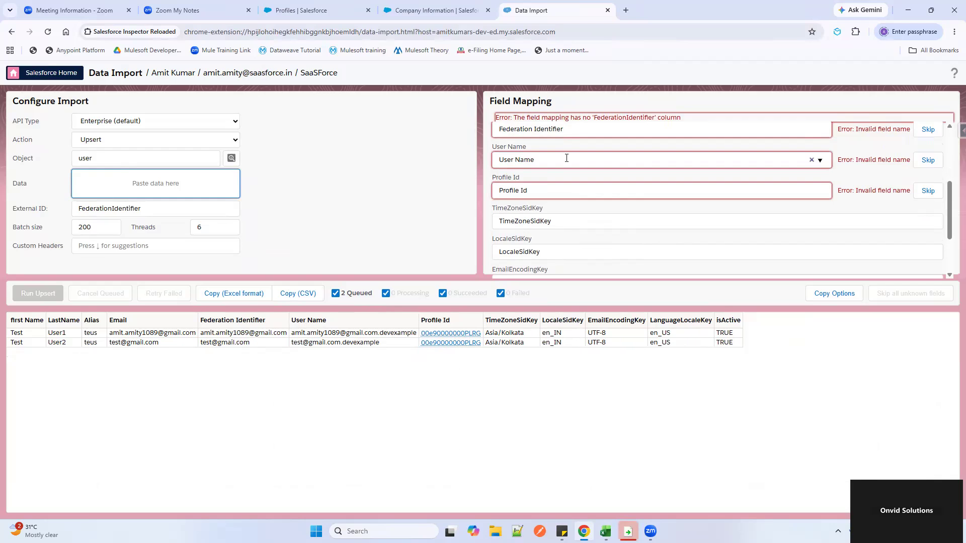
- Map the first Name column to FirstName and the Federation Identifier column to FederationIdentifier
scroll(566, 158, "up", 3)
left_click(559, 139)
left_click(566, 162)
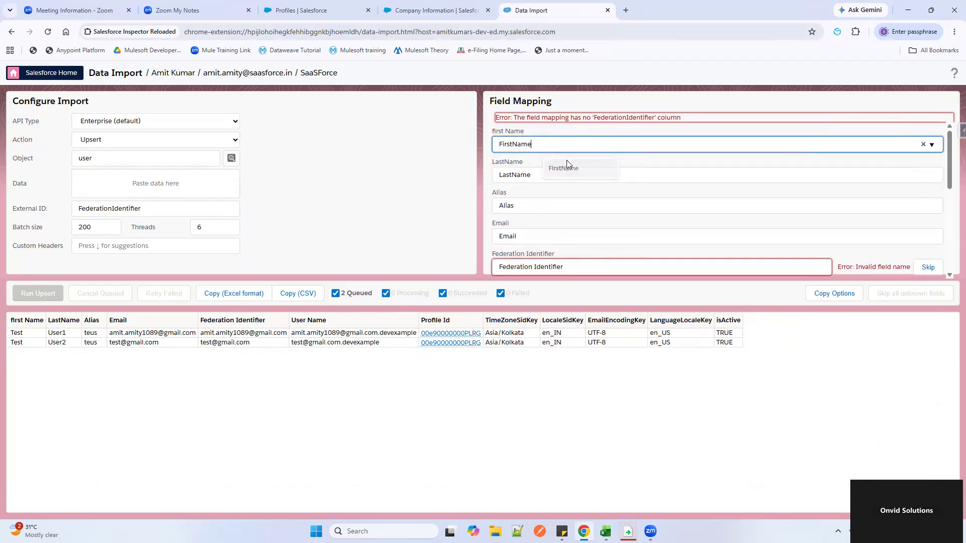
scroll(553, 212, "down", 1)
left_click(571, 199)
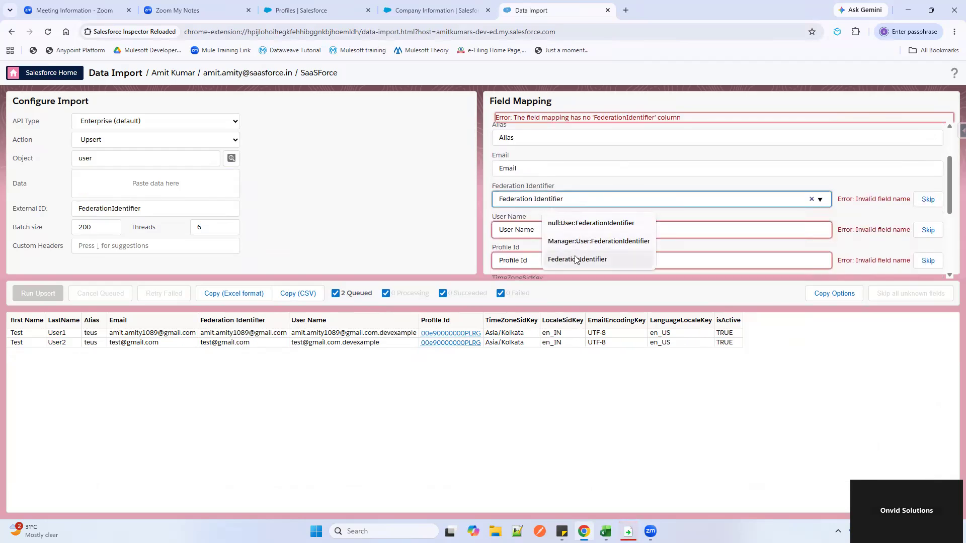
left_click(576, 260)
- Map the User Name column to Username and Profile Id to ProfileId, and check the remaining field mappings
left_click(546, 216)
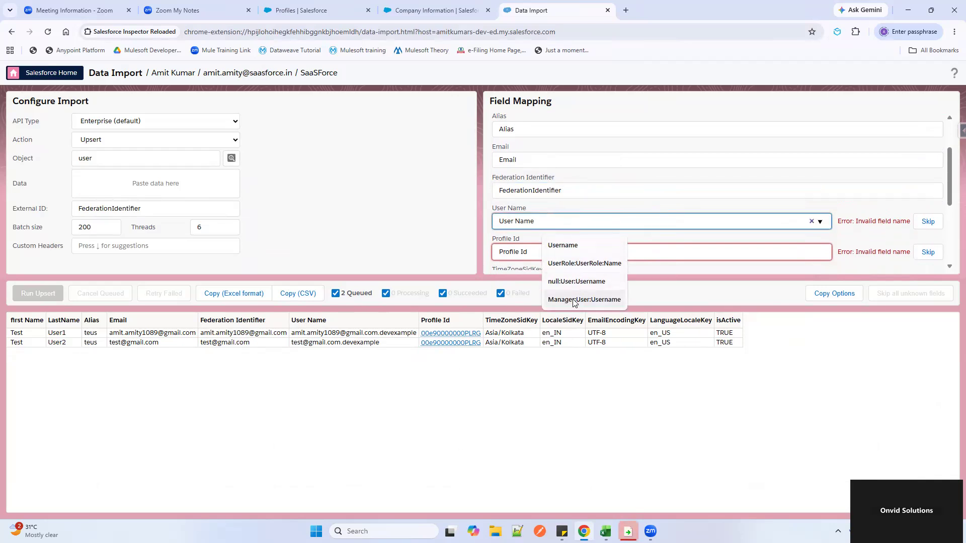
left_click(566, 247)
left_click(567, 252)
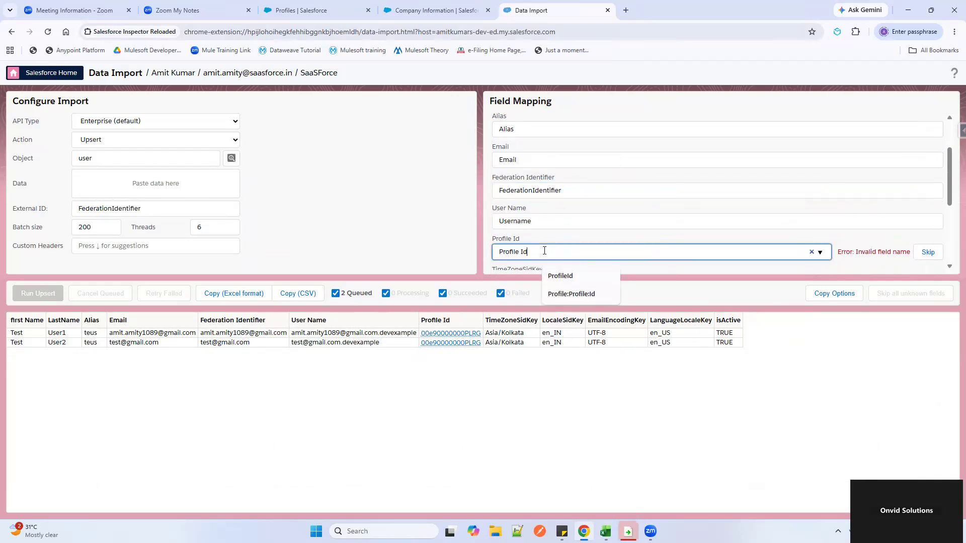
left_click(558, 276)
scroll(574, 216, "down", 2)
scroll(566, 193, "down", 3)
scroll(564, 195, "up", 6)
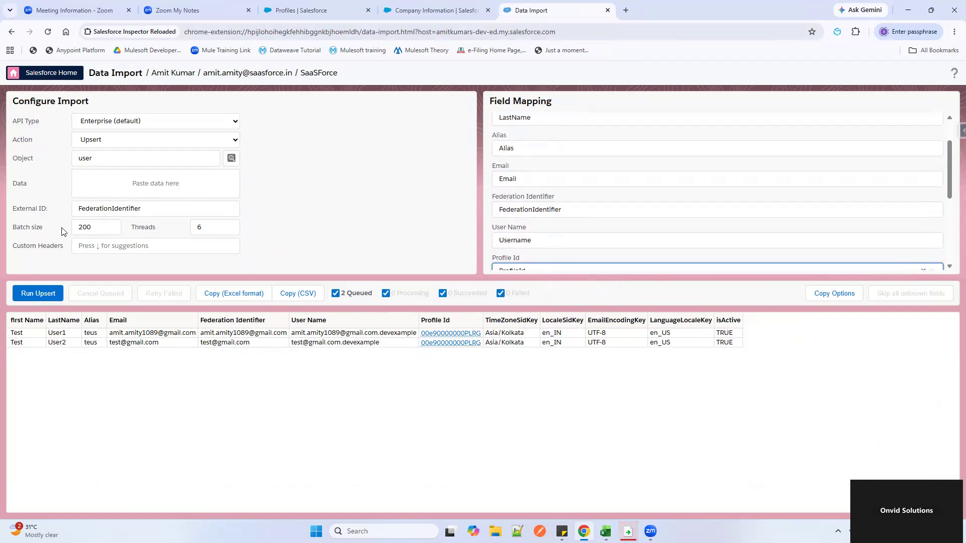
- Run and confirm the upsert of the two queued user records with FederationIdentifier as the external ID
left_click(155, 212)
left_click(321, 220)
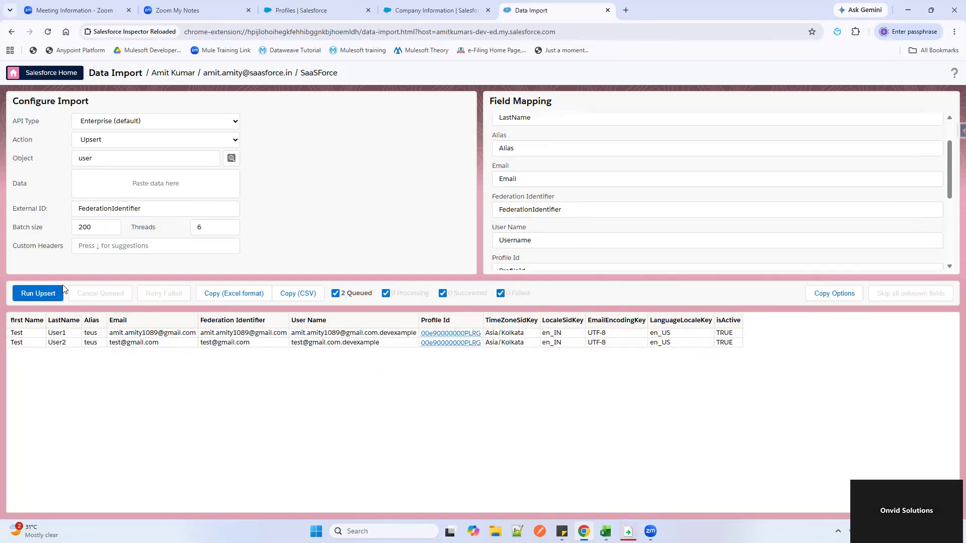
left_click(43, 295)
left_click(459, 234)
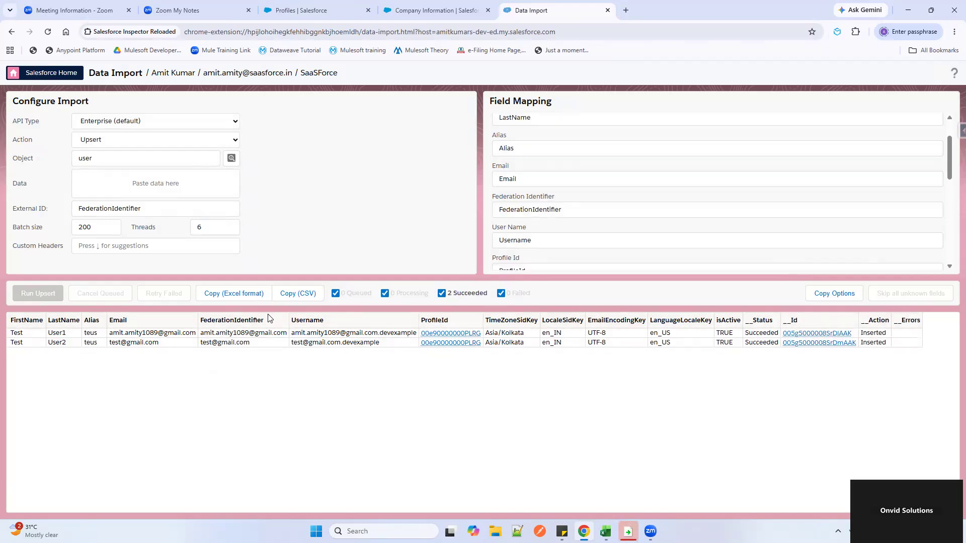
- Open Data Export, run the query for active users' id, name, email and profile name, and examine the test user rows
left_click(960, 131)
left_click(898, 291)
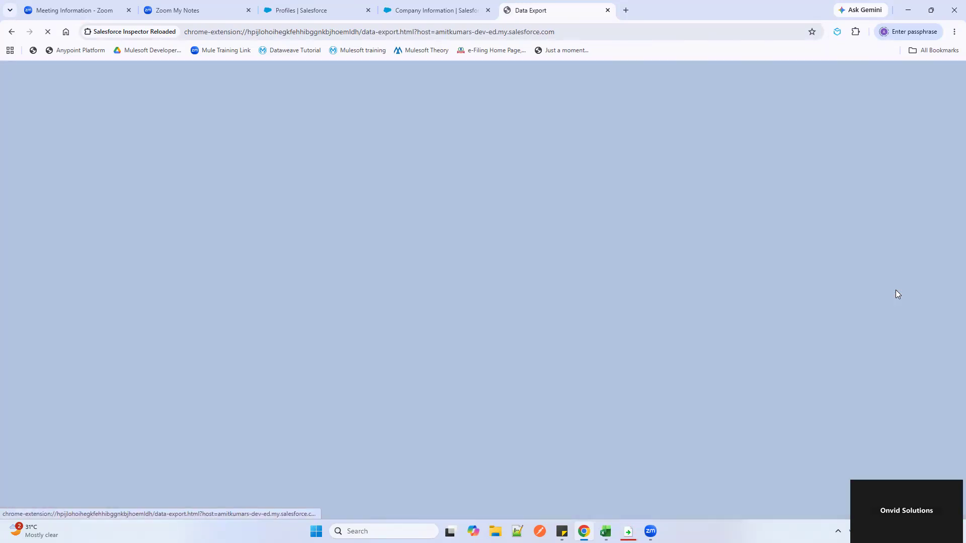
left_click(777, 197)
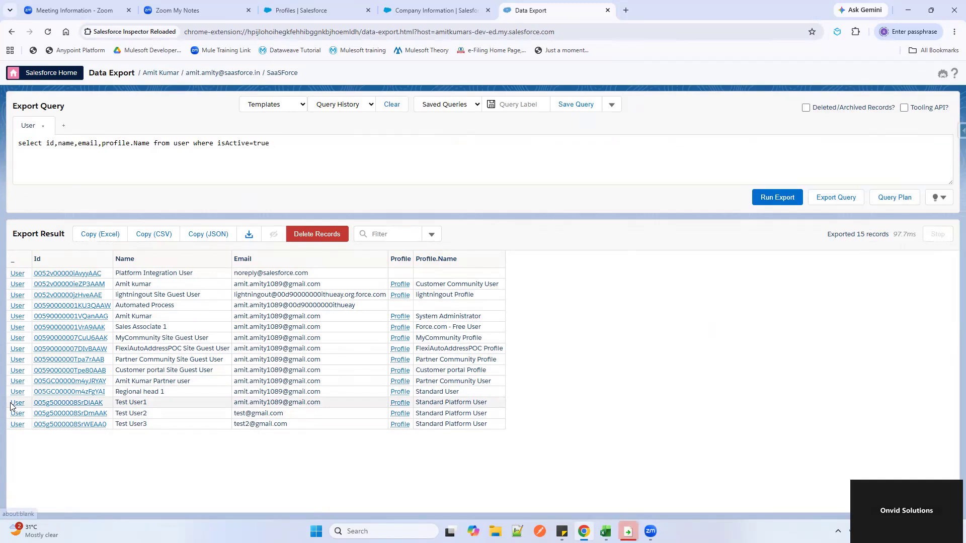
left_click_drag(11, 405, 493, 424)
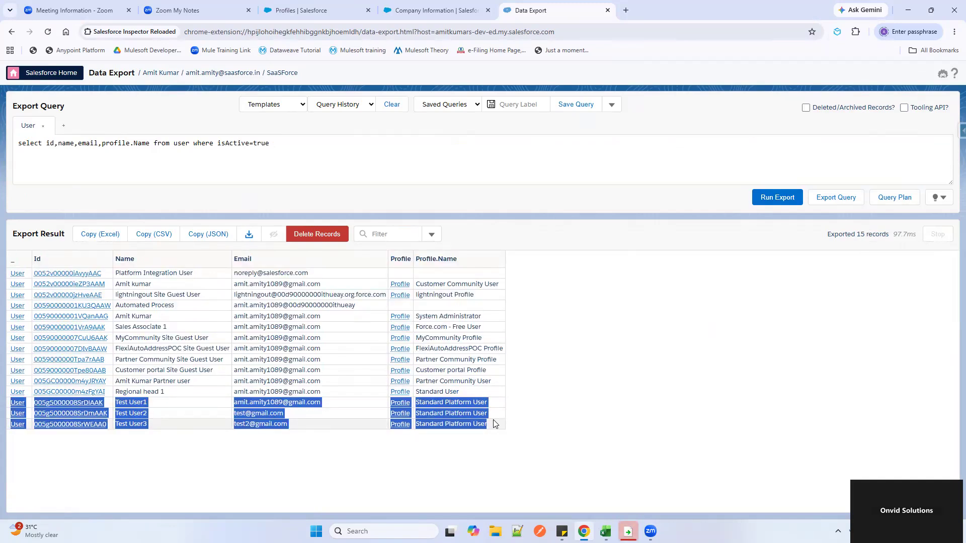
left_click(597, 396)
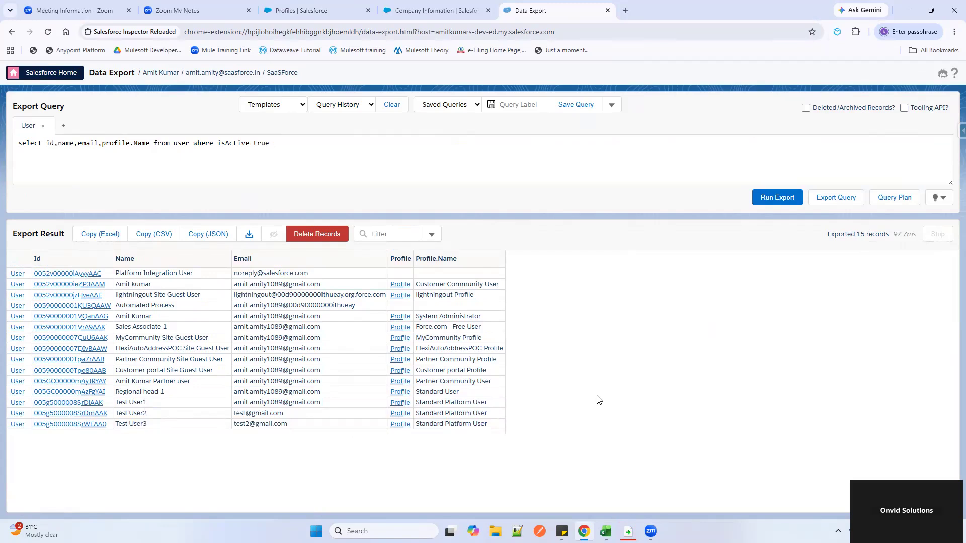
- View the Test User1 record in Salesforce from the export results and open its user detail page
left_click(90, 404)
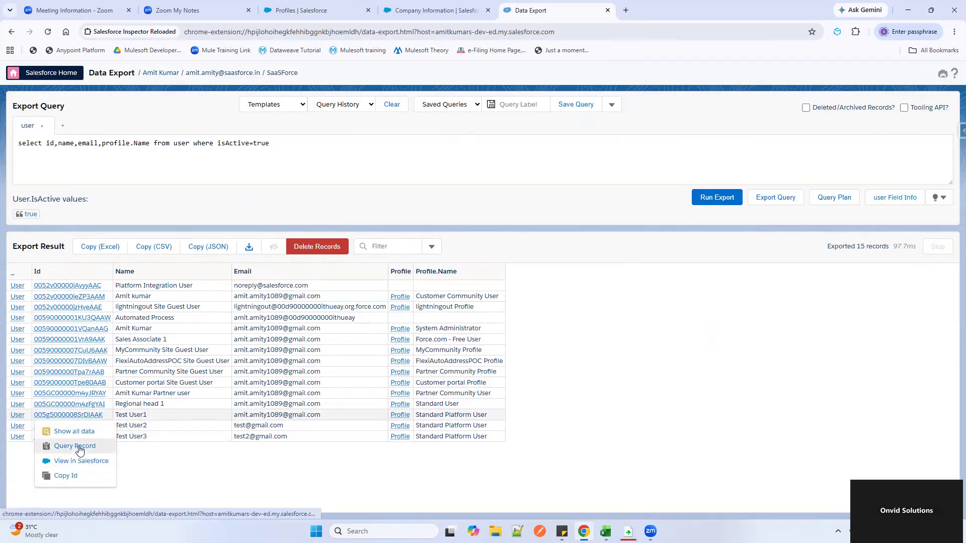
left_click(87, 465)
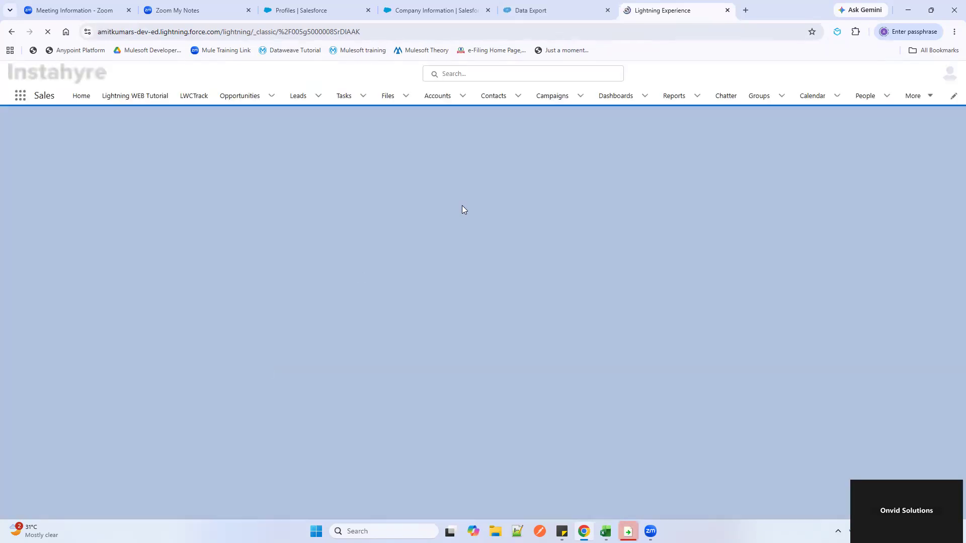
left_click(526, 11)
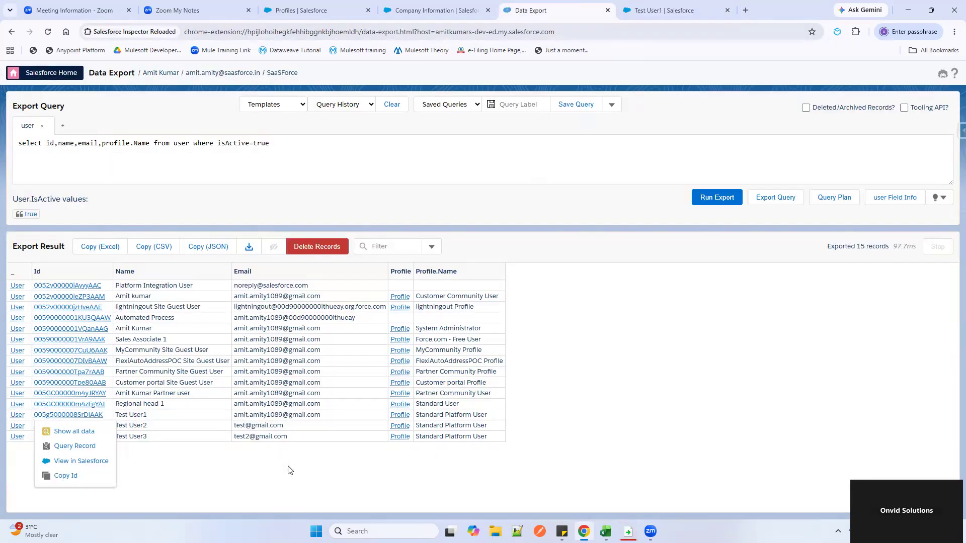
left_click(534, 263)
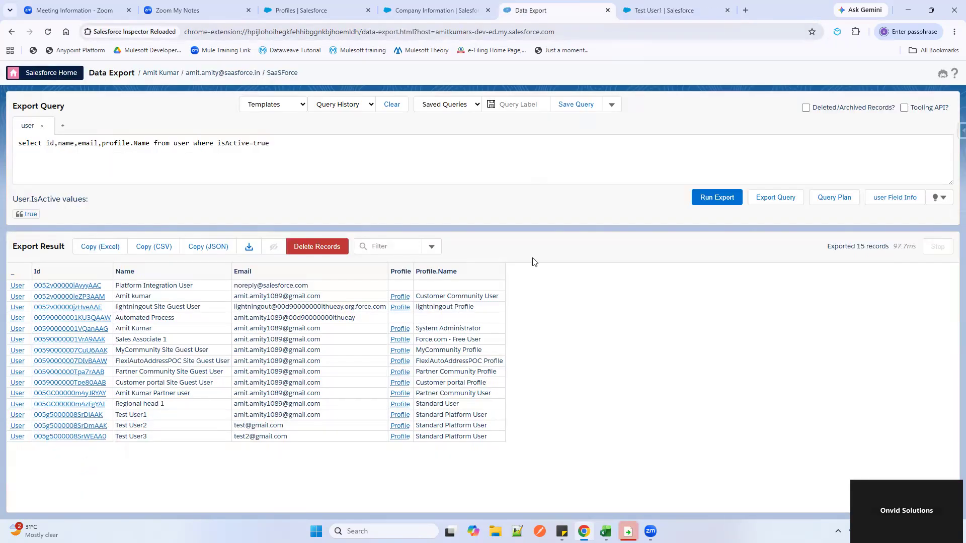
left_click(660, 11)
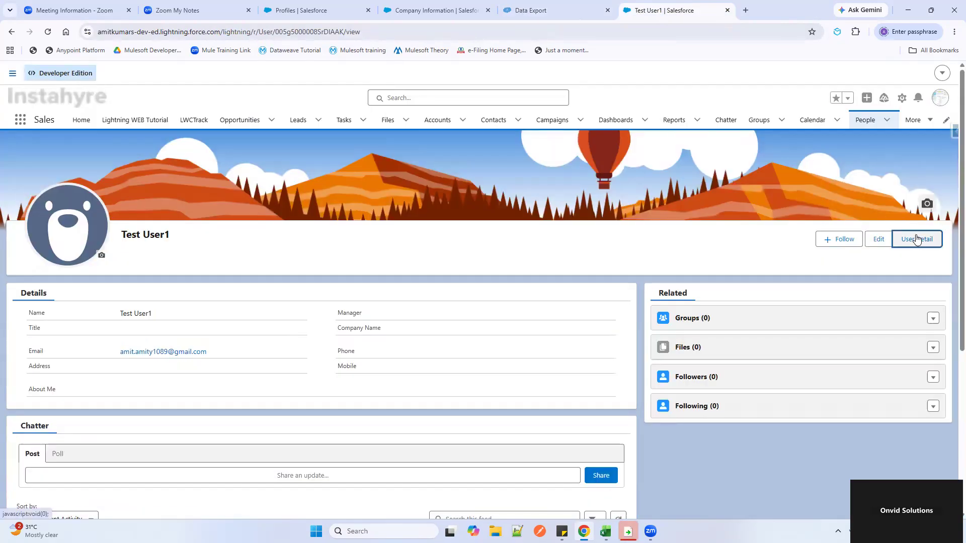
left_click(916, 236)
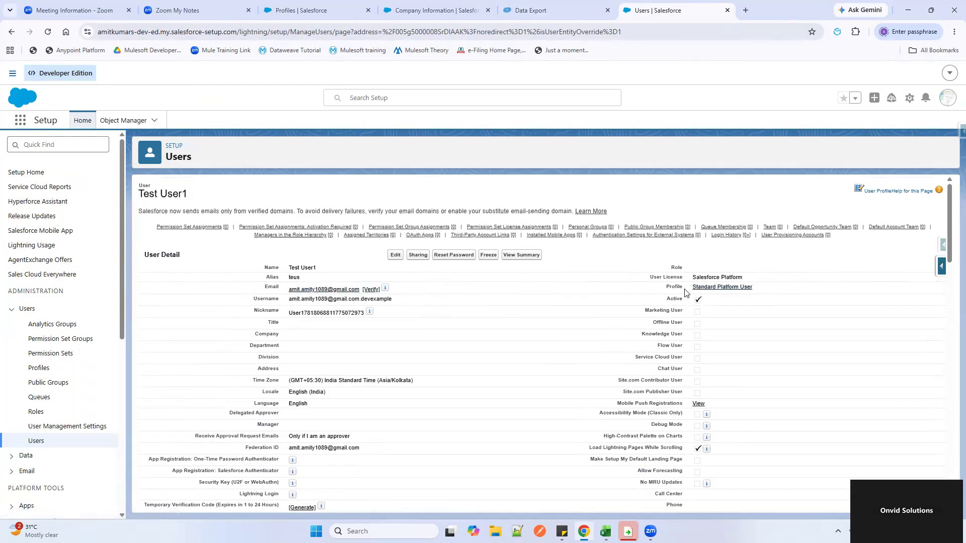
- Examine Test User1's detail fields, including profile, username, time zone, locale, language, federation ID and email encoding
left_click_drag(686, 289, 754, 287)
scroll(517, 375, "down", 1)
scroll(517, 375, "down", 3)
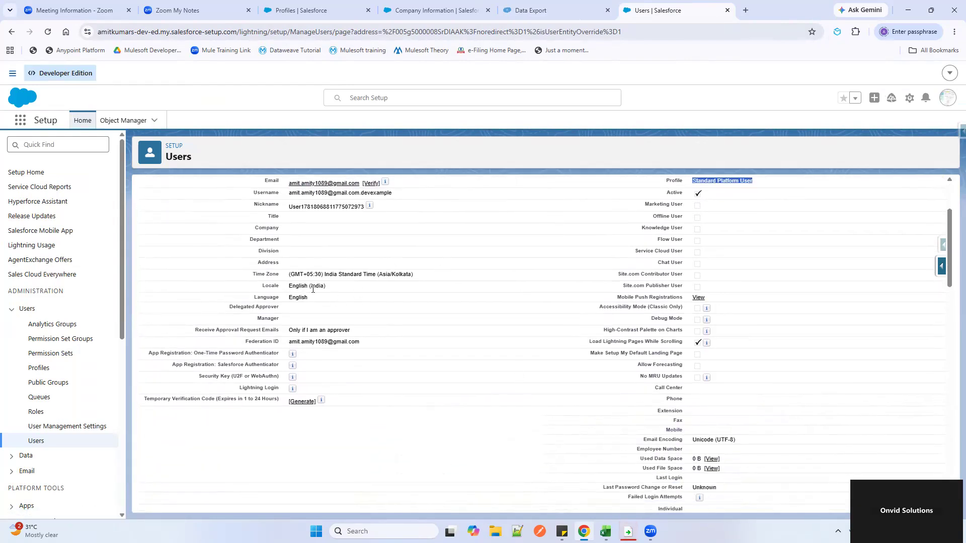
scroll(384, 325, "down", 3)
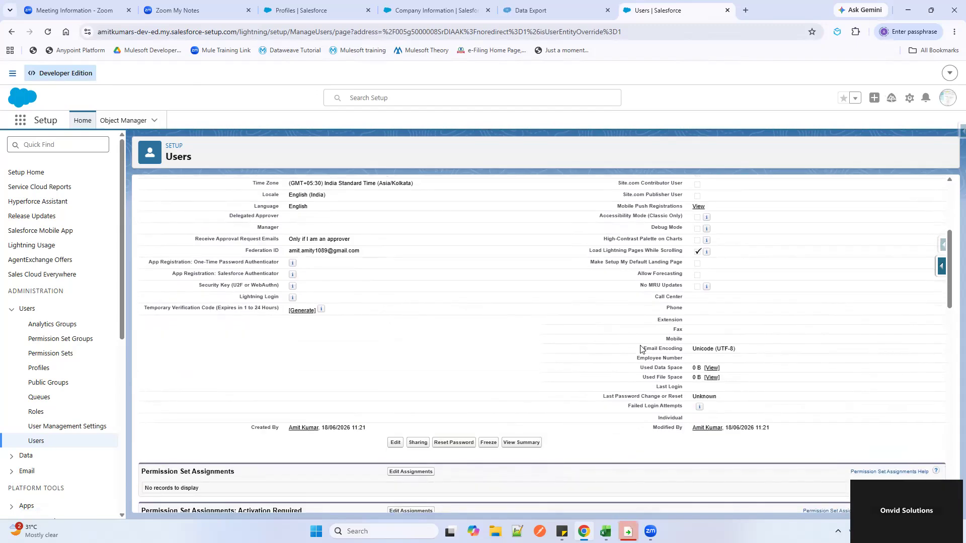
left_click_drag(641, 349, 749, 353)
scroll(447, 339, "up", 6)
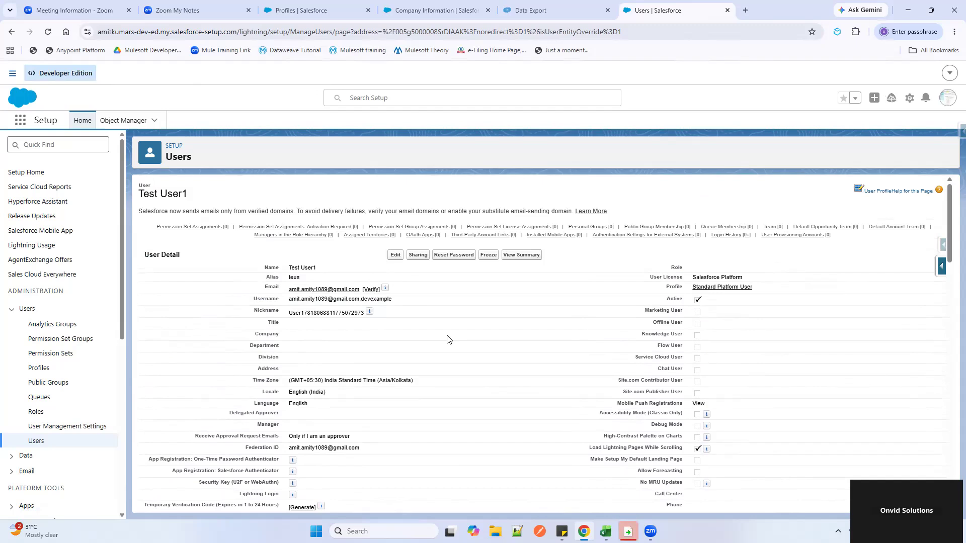
scroll(448, 339, "down", 2)
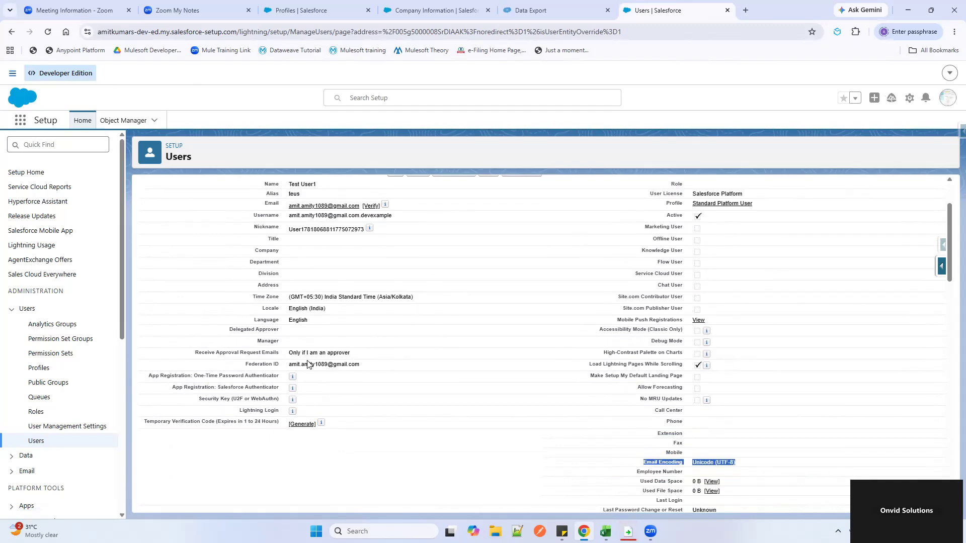
scroll(436, 328, "up", 1)
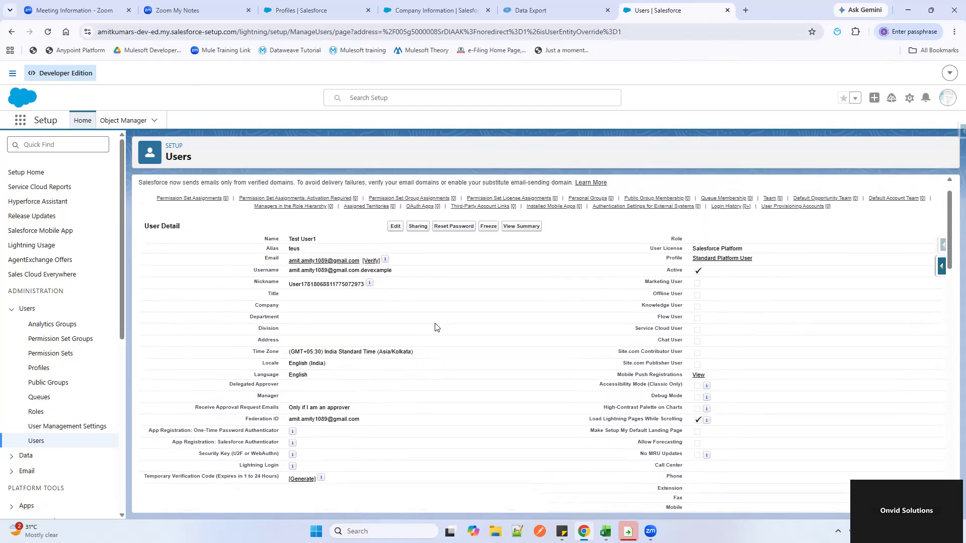